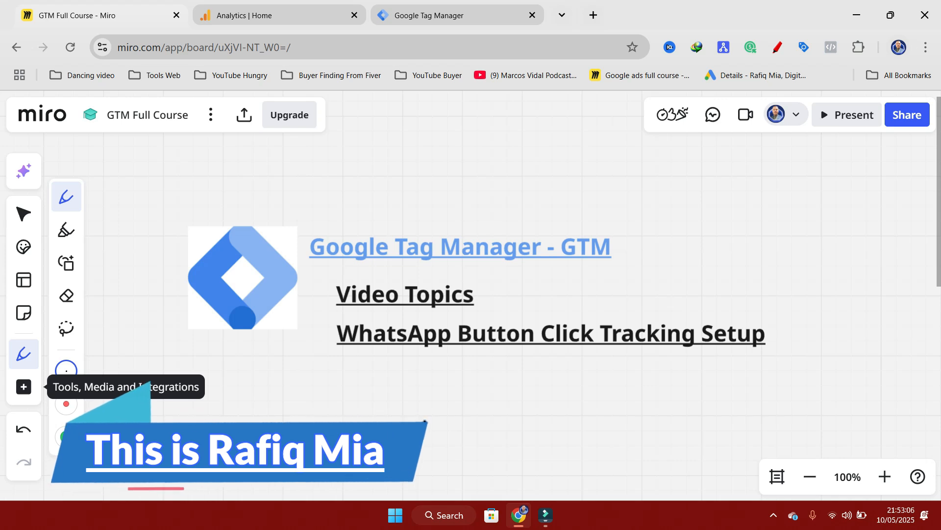
# Open fundasdigitalmarketing.com in a new browser tab and view the home page with its WhatsApp message button
pyautogui.click(594, 14)
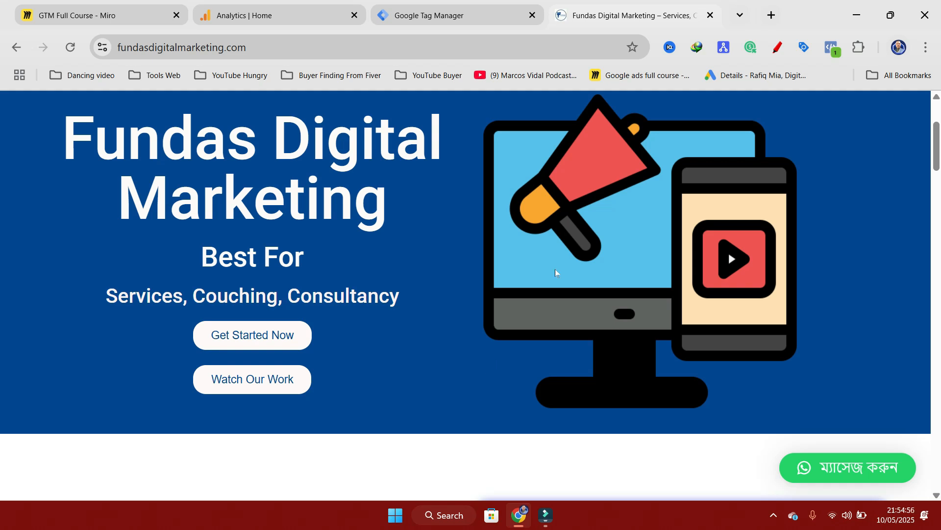
pyautogui.scroll(2, 510, 380)
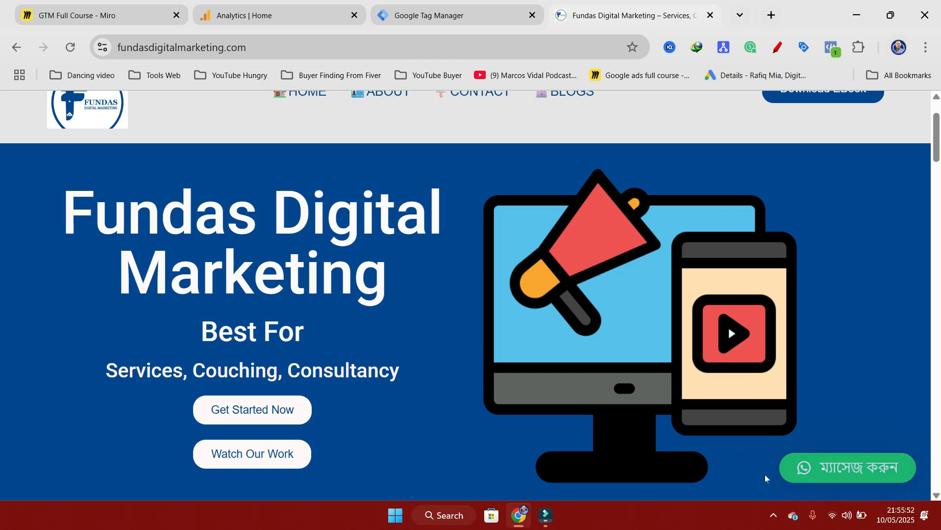
# Switch to Google Tag Manager and open the workspace of the fundasdigitalmarketing.com container in the Fundas Digital Marketing account
pyautogui.click(446, 20)
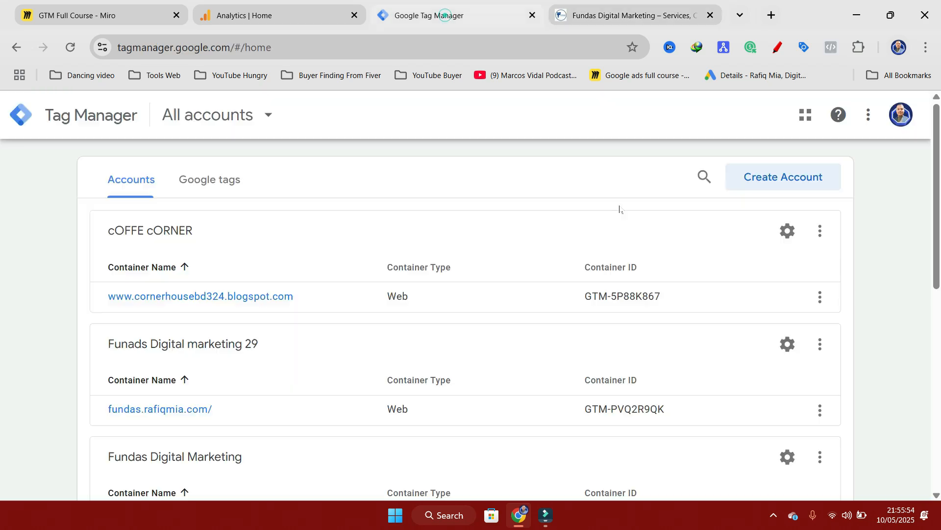
pyautogui.scroll(-3, 490, 346)
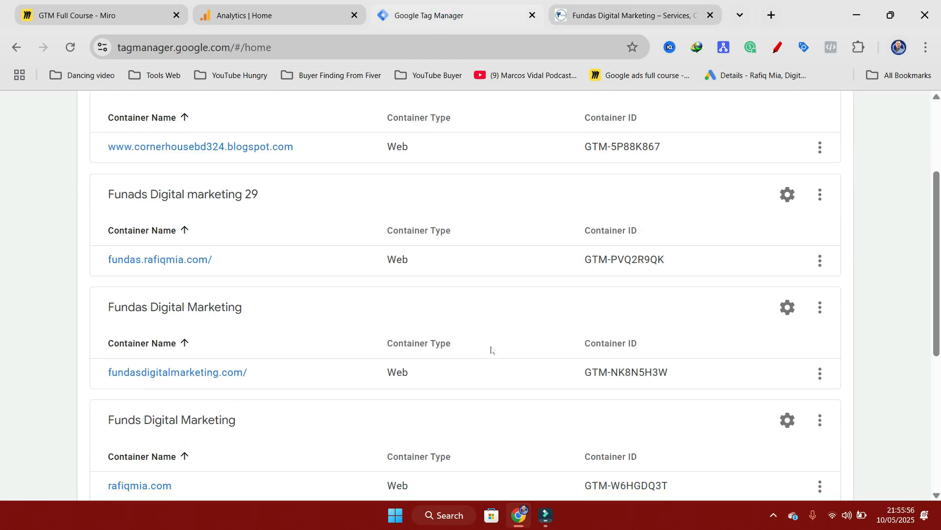
pyautogui.scroll(-5, 491, 349)
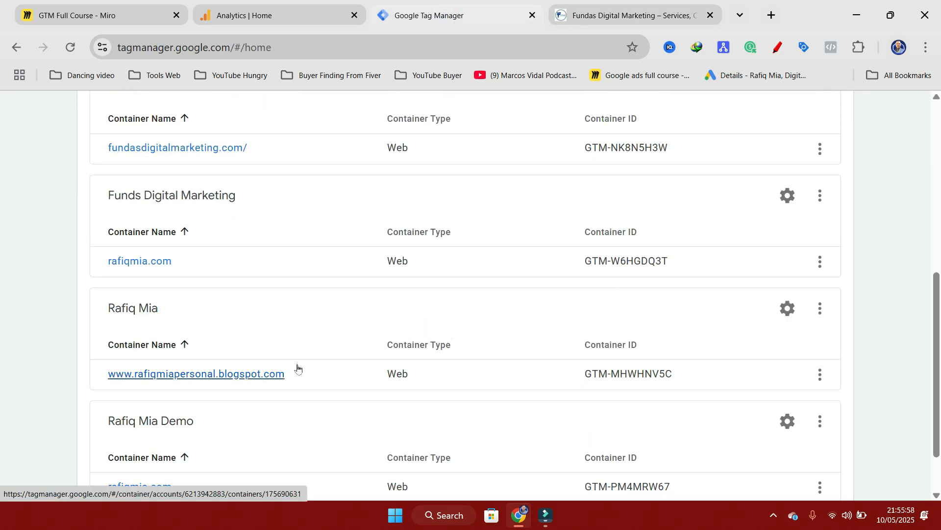
pyautogui.scroll(-2, 318, 372)
pyautogui.scroll(5, 381, 410)
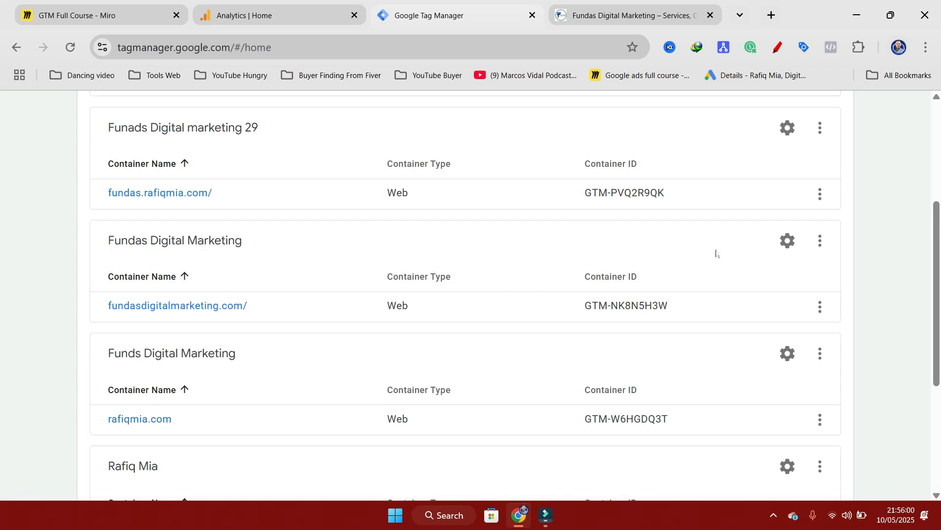
pyautogui.click(787, 240)
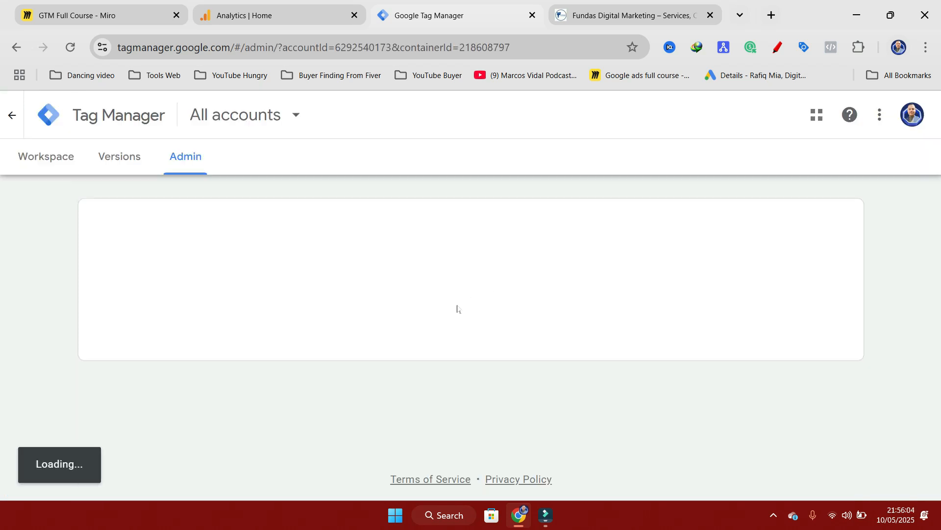
pyautogui.click(39, 158)
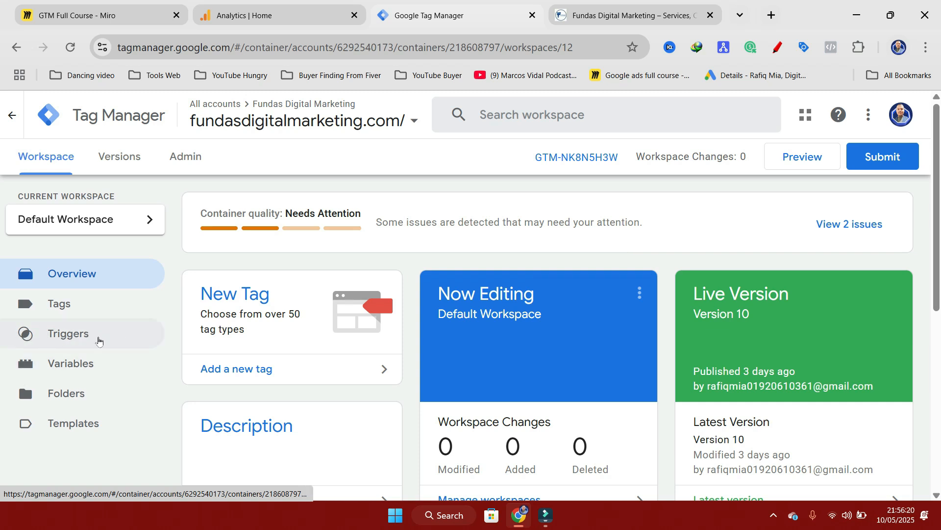
# Create a new trigger in the workspace and name it "Whats app Click Tracking"
pyautogui.click(58, 334)
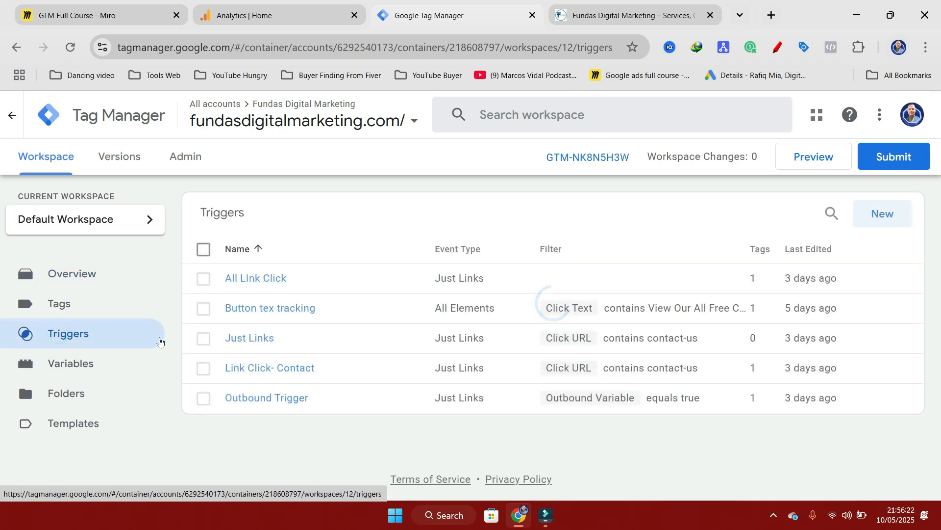
pyautogui.click(880, 216)
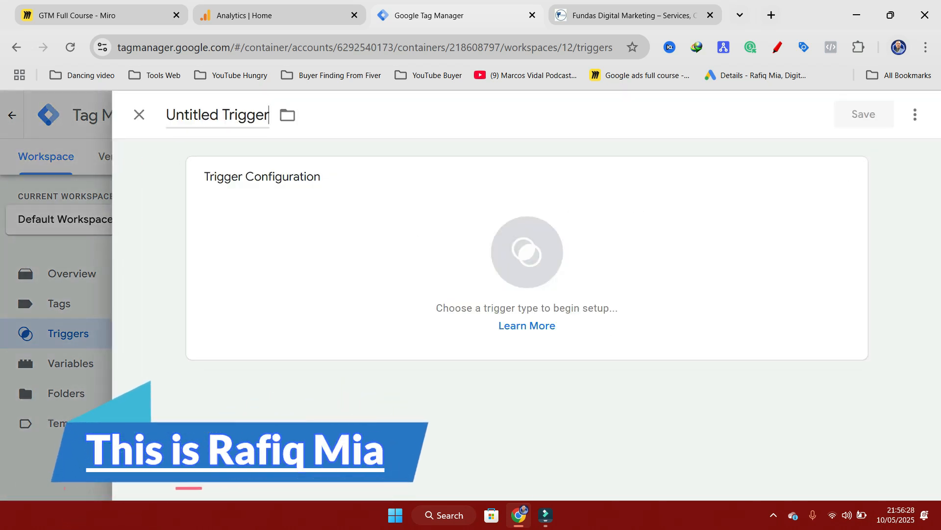
pyautogui.tripleClick(272, 116)
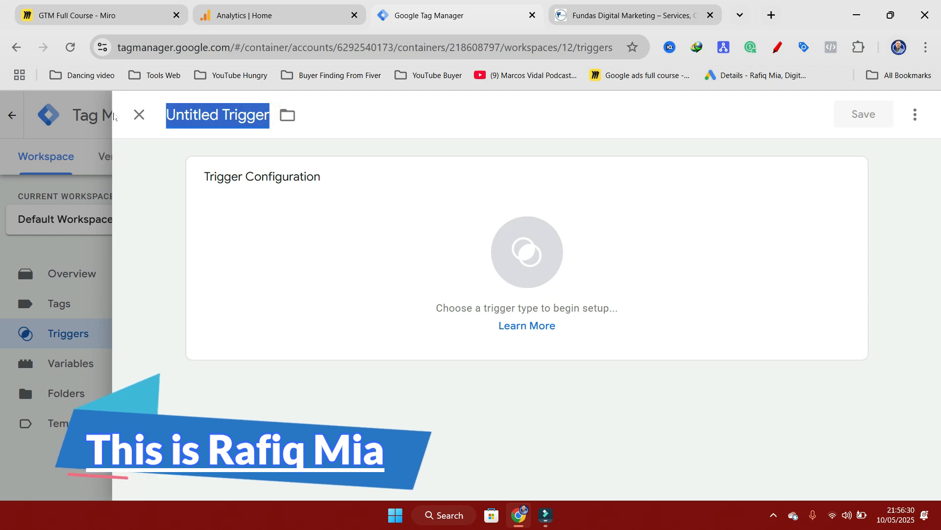
pyautogui.write('Wh')
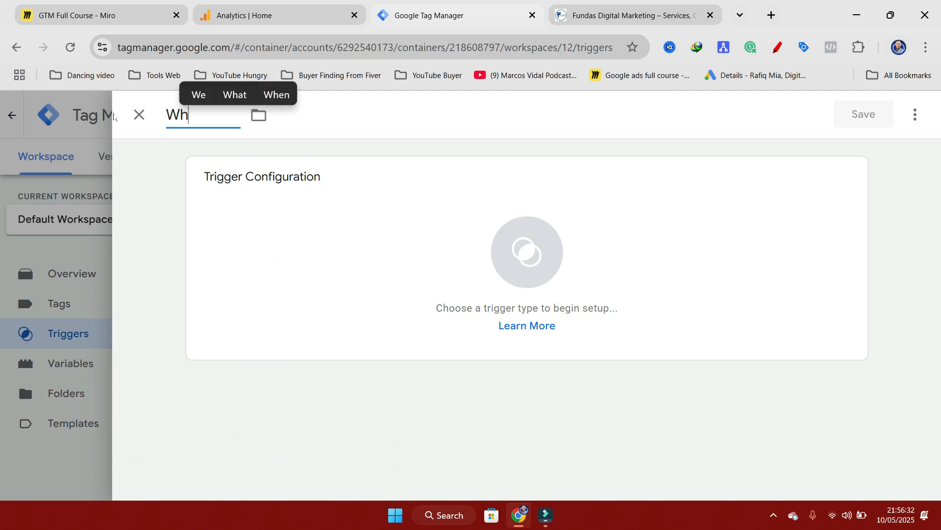
pyautogui.write('ats a')
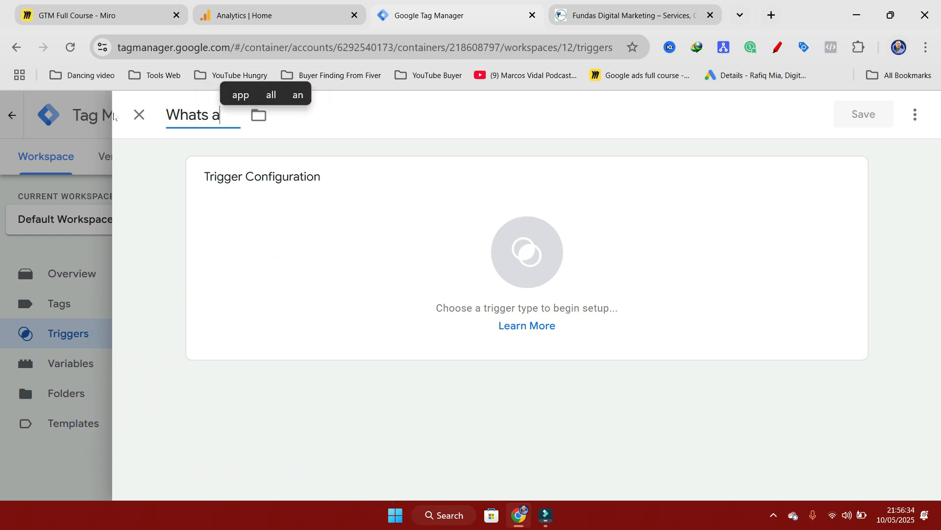
pyautogui.write('pp ')
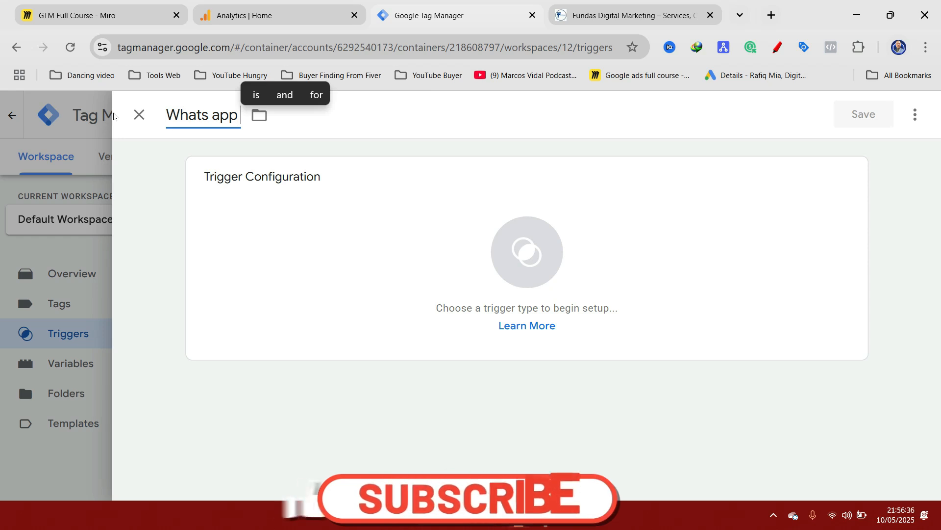
pyautogui.write('Click')
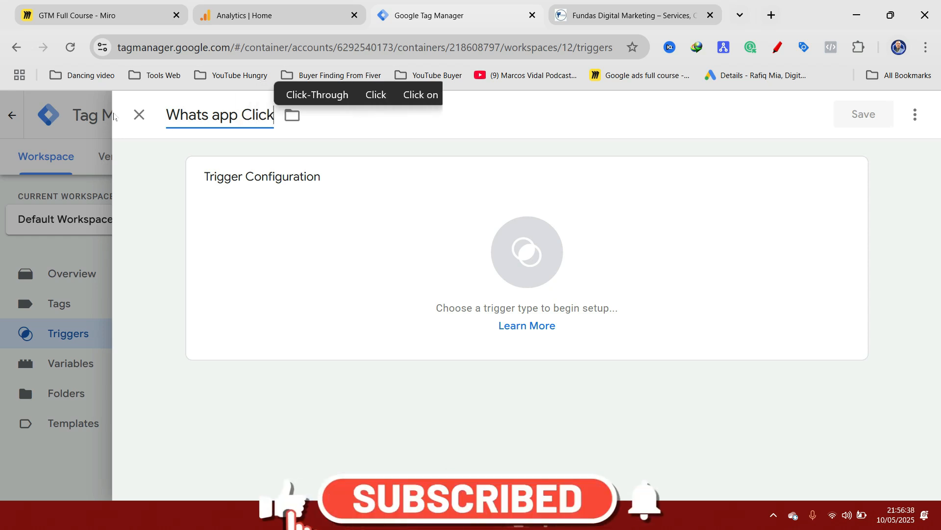
pyautogui.write(' Tra')
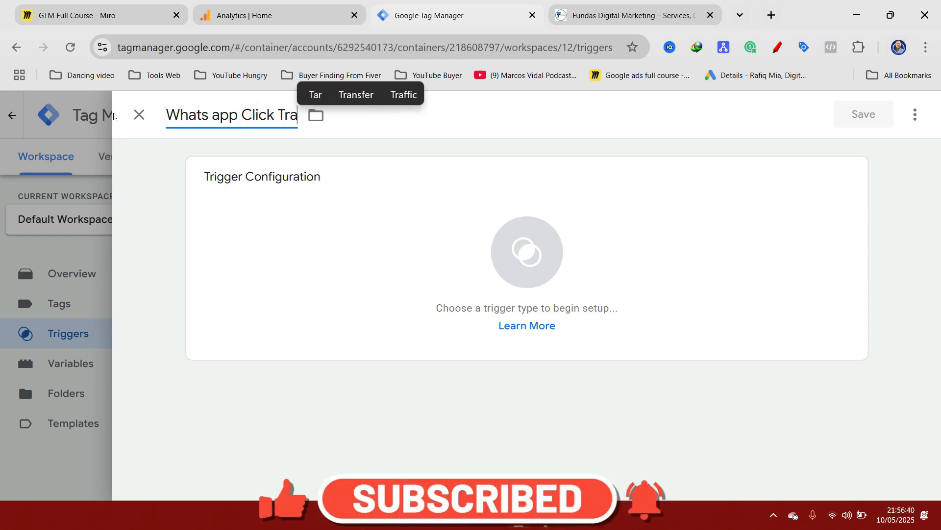
pyautogui.write('cking')
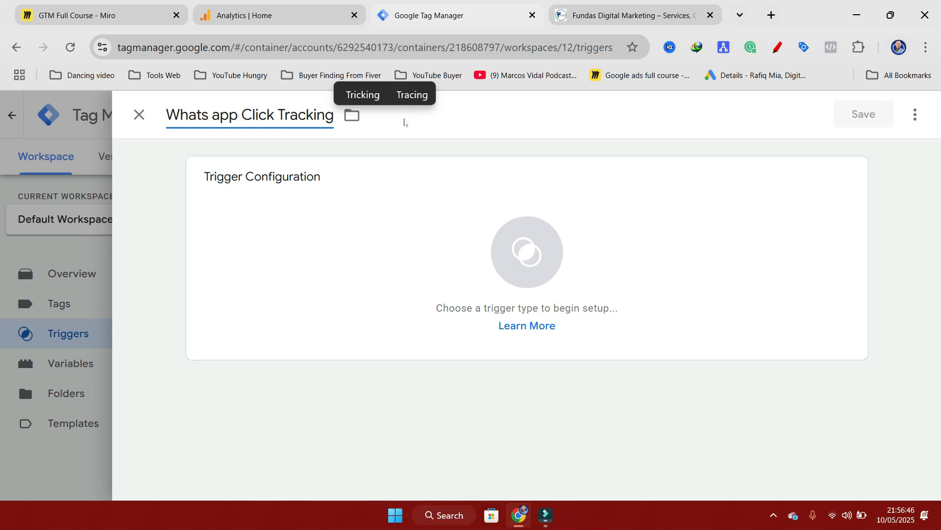
pyautogui.click(454, 107)
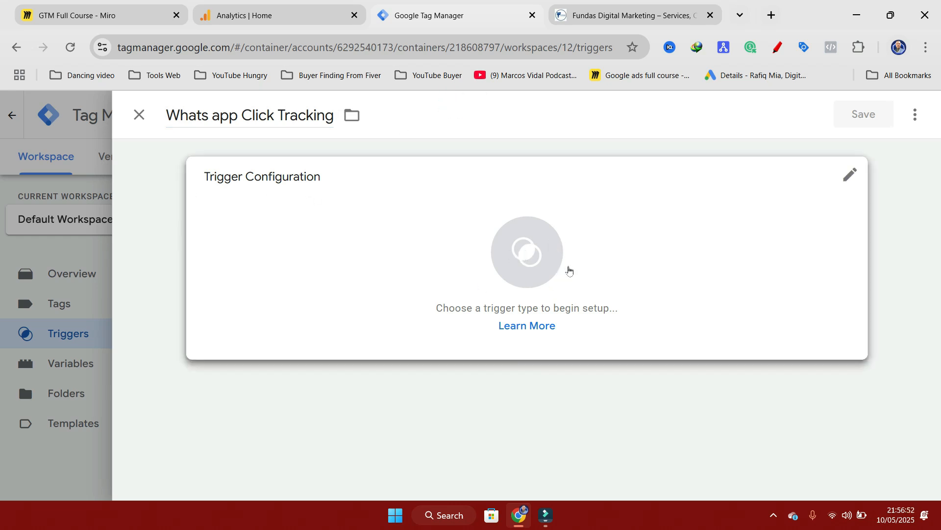
# Set the trigger type to the Just Links click trigger
pyautogui.click(530, 252)
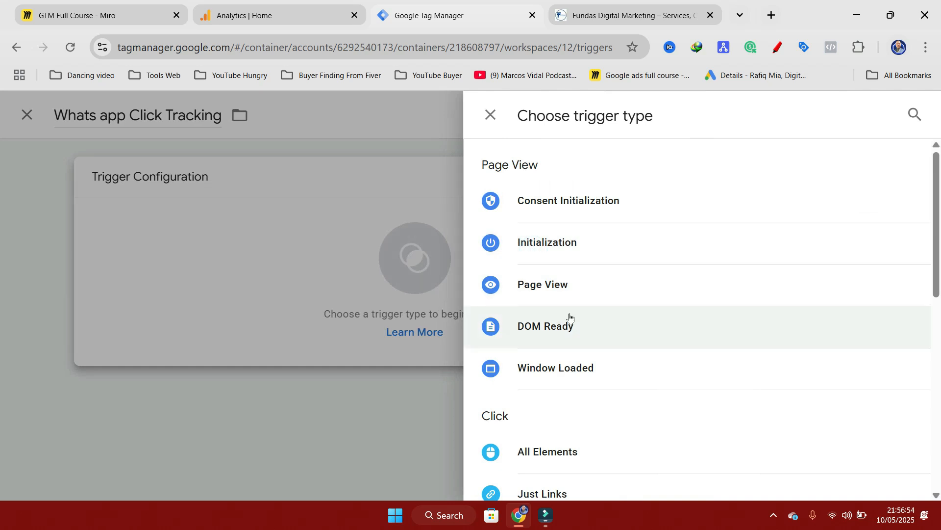
pyautogui.scroll(-2, 546, 431)
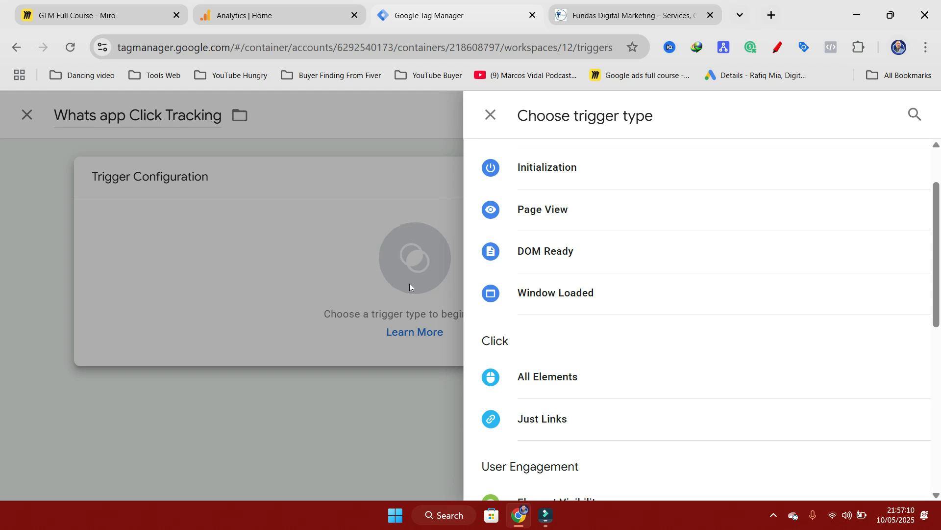
pyautogui.scroll(-1, 466, 305)
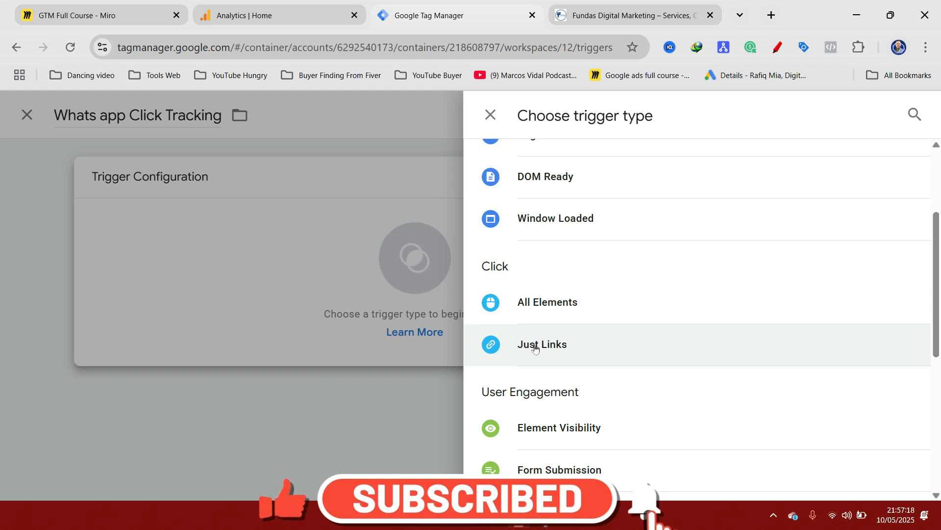
pyautogui.click(534, 348)
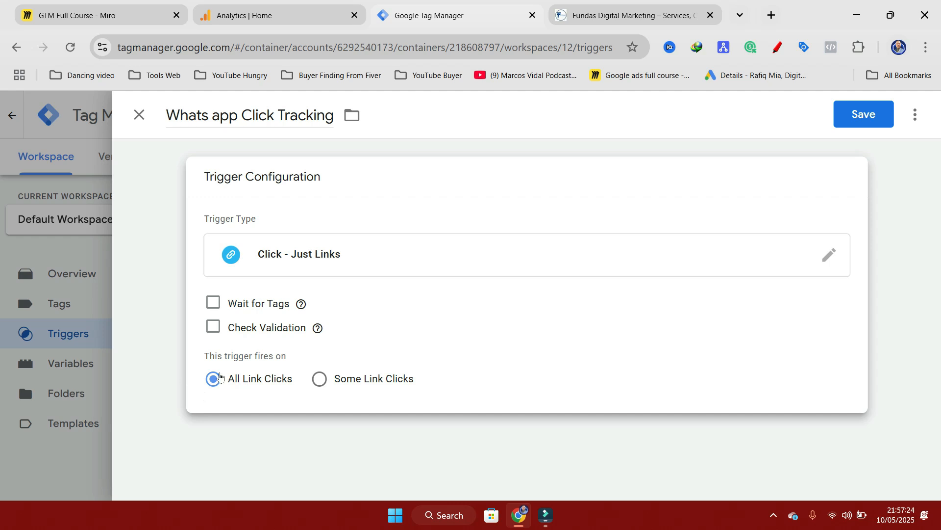
# Make the trigger fire on Some Link Clicks, with a condition on the Click URL variable using contains
pyautogui.click(321, 380)
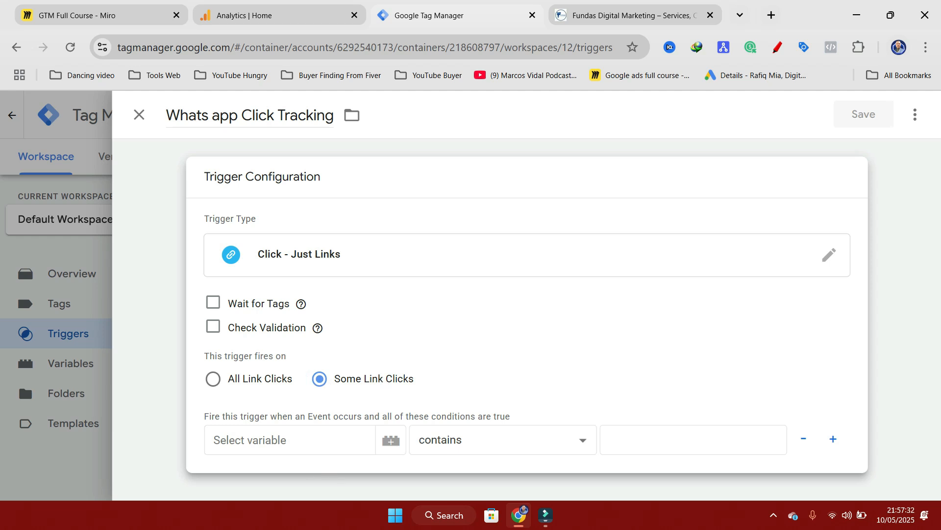
pyautogui.click(265, 440)
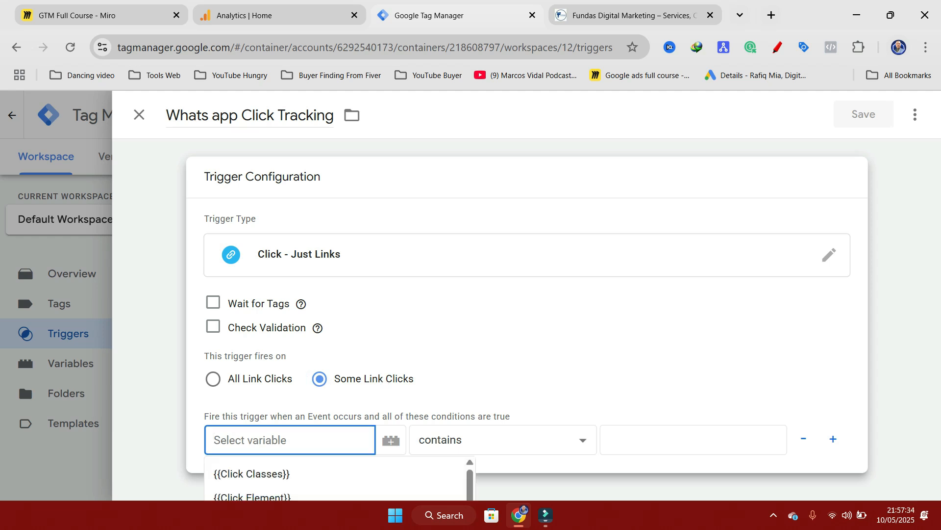
pyautogui.scroll(-2, 273, 471)
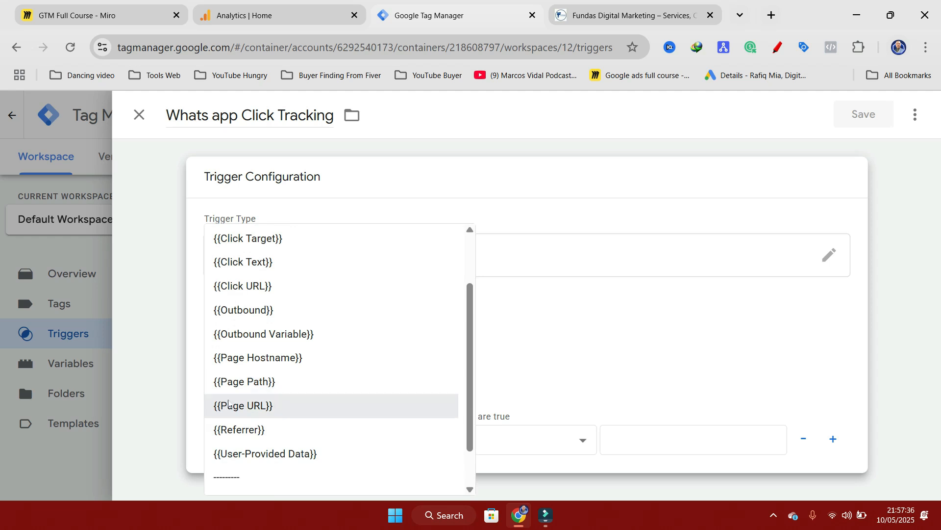
pyautogui.click(245, 286)
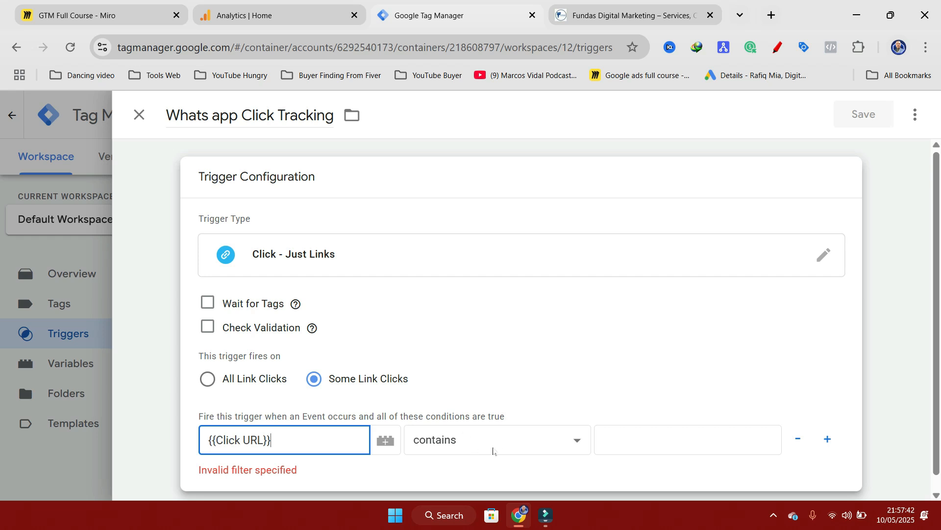
pyautogui.click(676, 440)
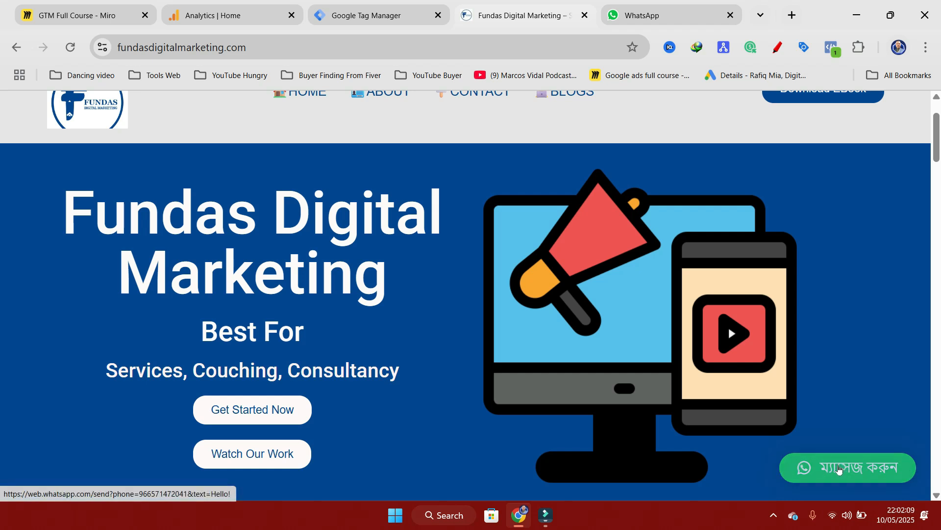
# Copy the link address of the website's WhatsApp message button and paste it into a new browser tab's address bar
pyautogui.rightClick(839, 469)
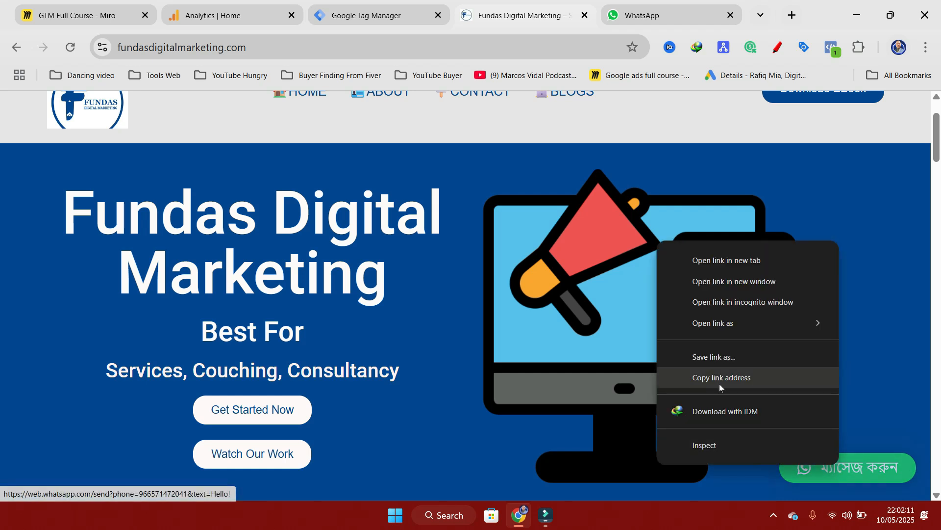
pyautogui.click(705, 379)
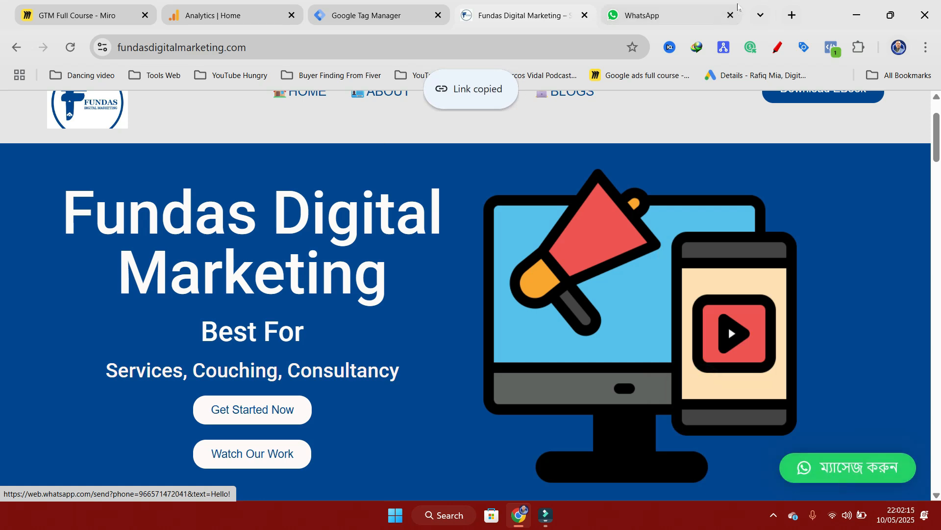
pyautogui.click(792, 15)
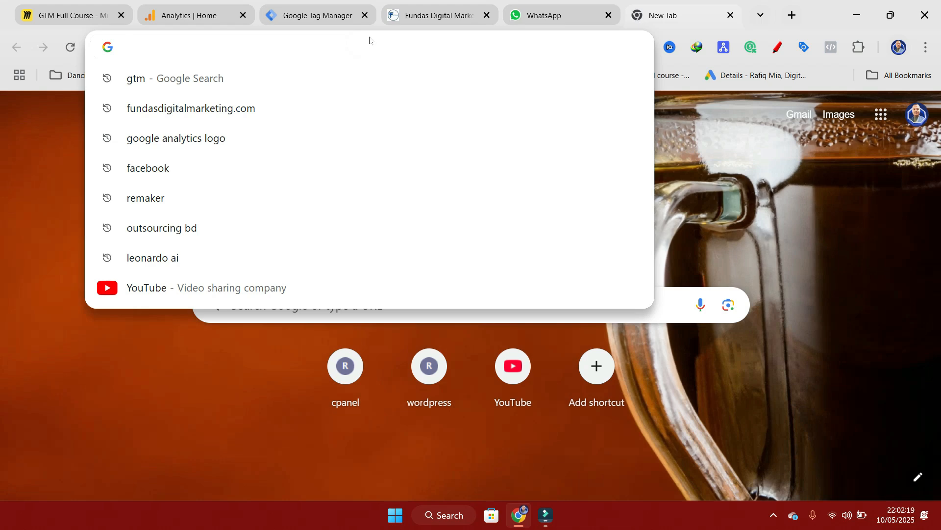
pyautogui.hotkey('ctrl', 'v')
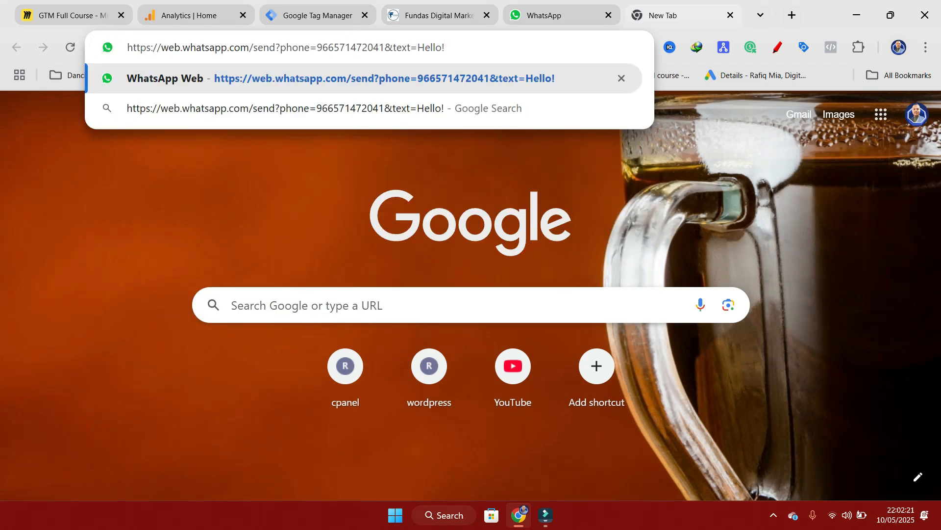
# Copy the WhatsApp link up to the phone number, without the &text part, and paste it as the Click URL condition's value in Tag Manager
pyautogui.click(460, 46)
pyautogui.moveTo(386, 47); pyautogui.dragTo(127, 47)
pyautogui.rightClick(194, 47)
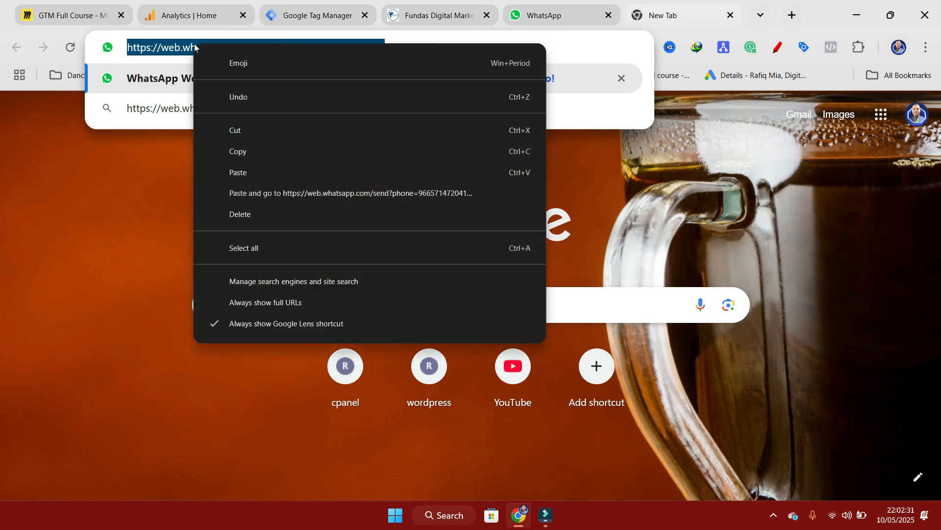
pyautogui.click(246, 152)
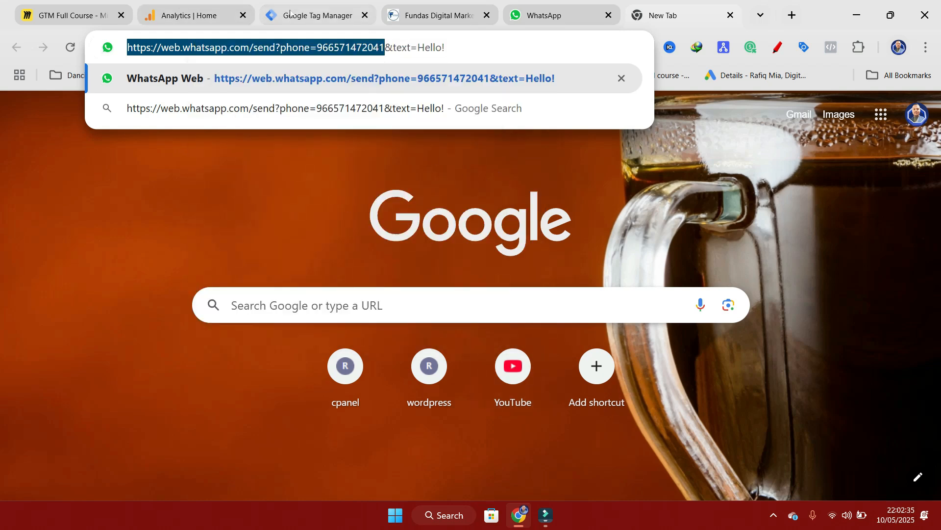
pyautogui.click(304, 16)
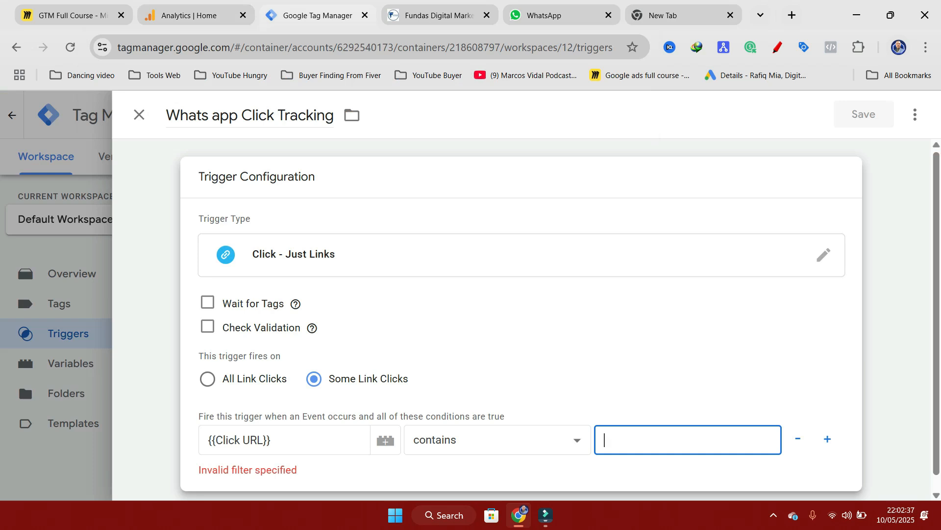
pyautogui.hotkey('ctrl', 'v')
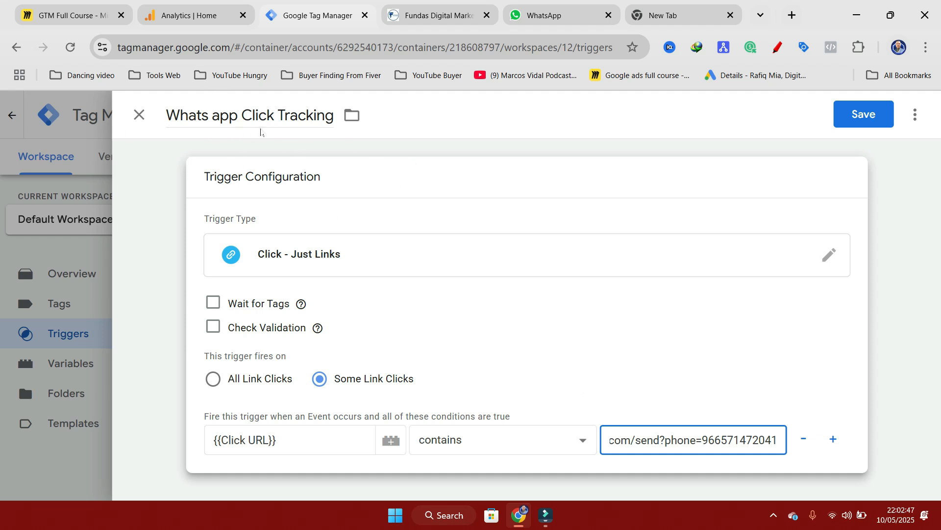
# Save the Whats app Click Tracking trigger and open the workspace's list of tags
pyautogui.click(366, 187)
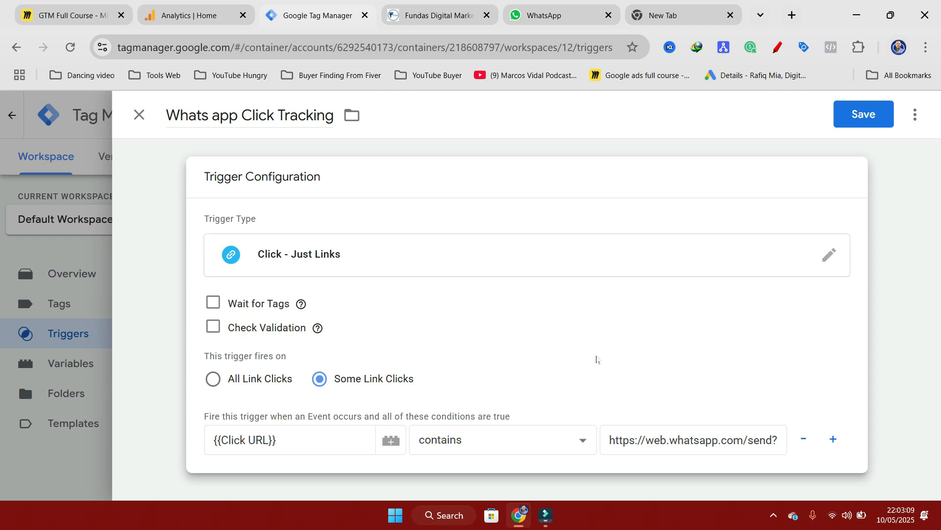
pyautogui.click(888, 111)
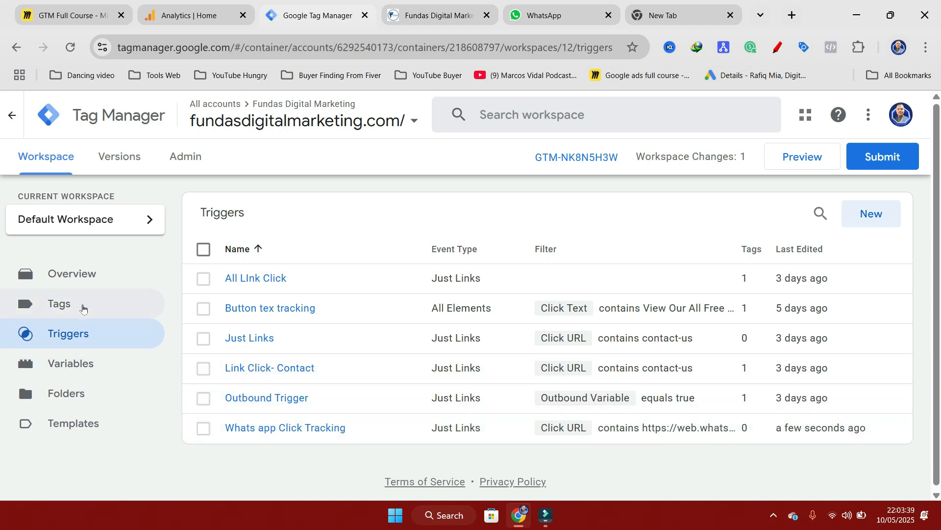
pyautogui.click(53, 305)
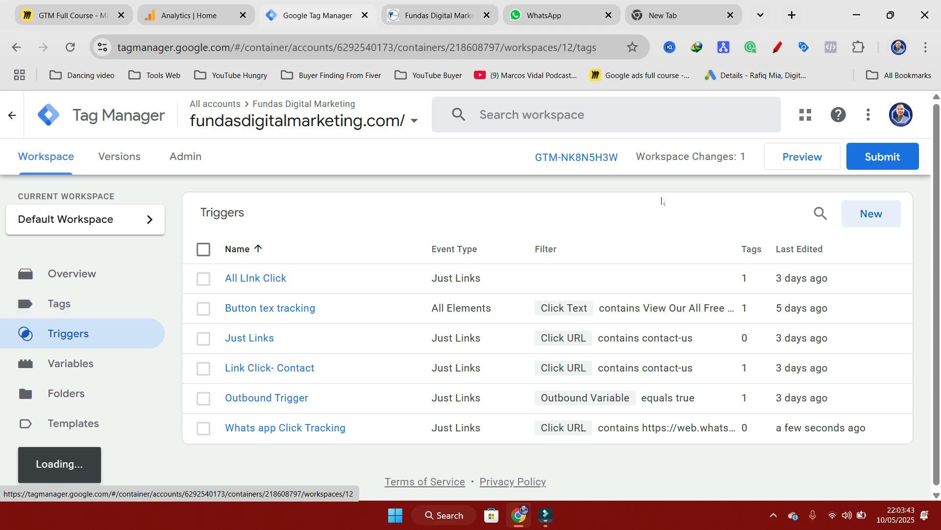
pyautogui.click(61, 308)
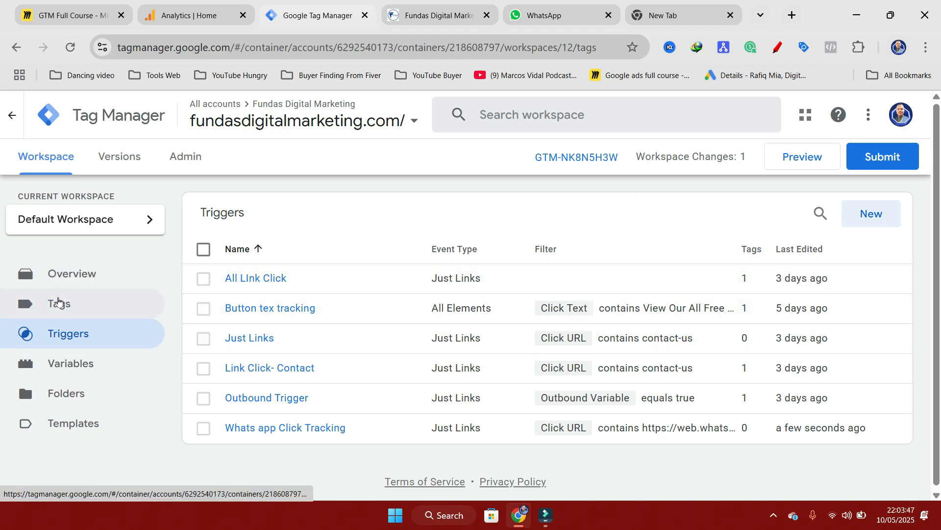
pyautogui.click(58, 302)
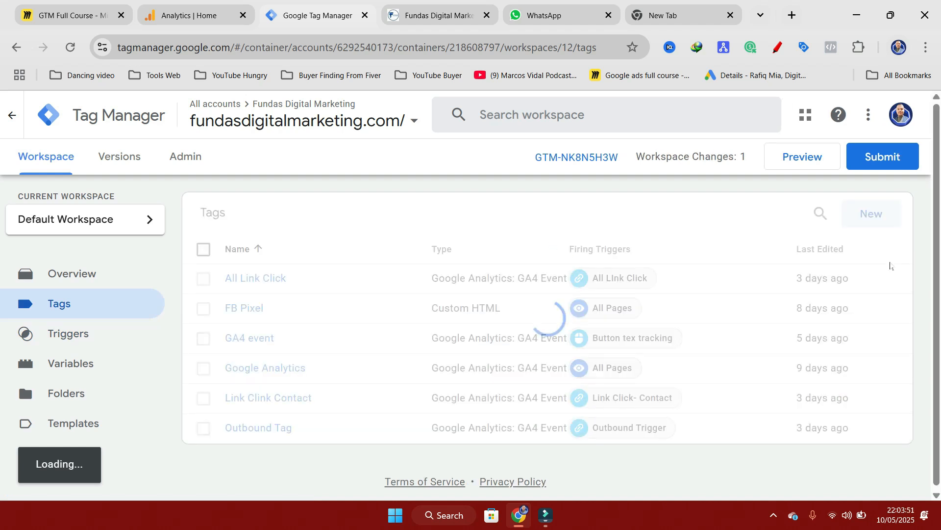
# Create a new tag and name it GA4 event for WP Link click Track
pyautogui.click(868, 216)
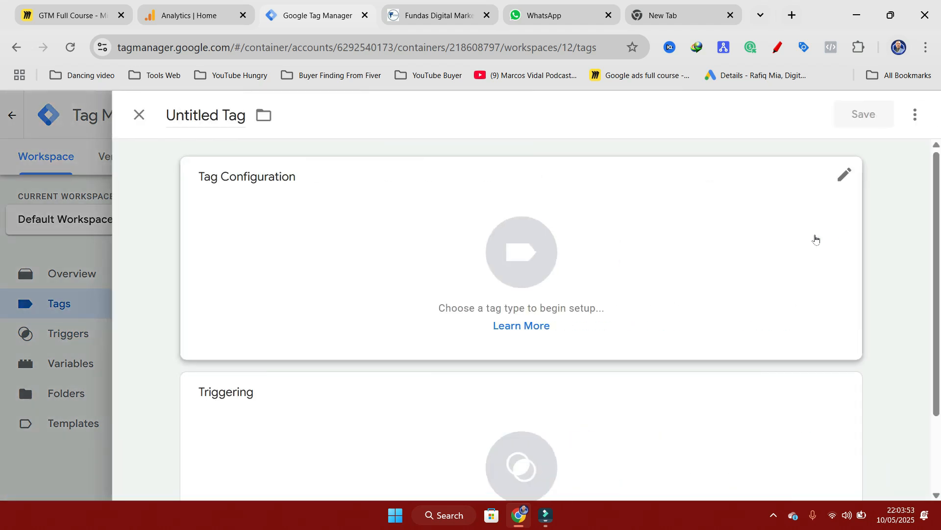
pyautogui.tripleClick(245, 115)
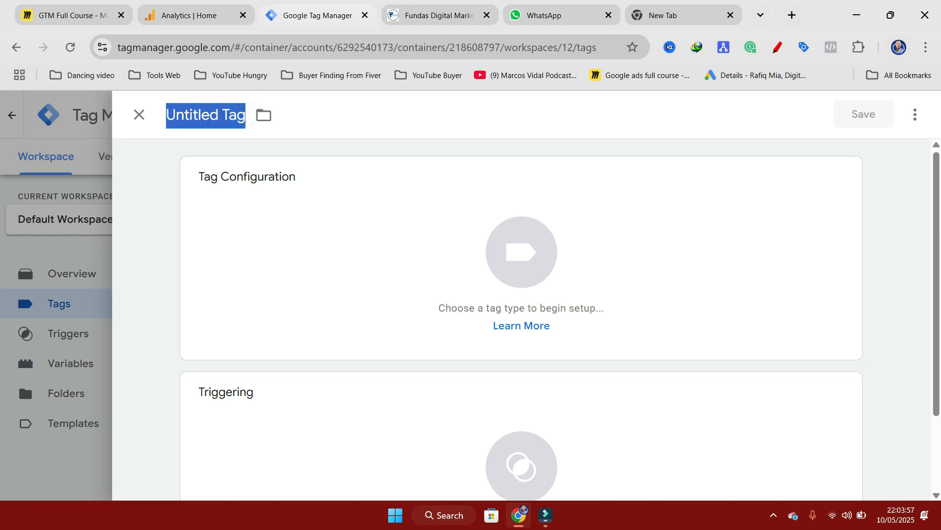
pyautogui.write('GA4')
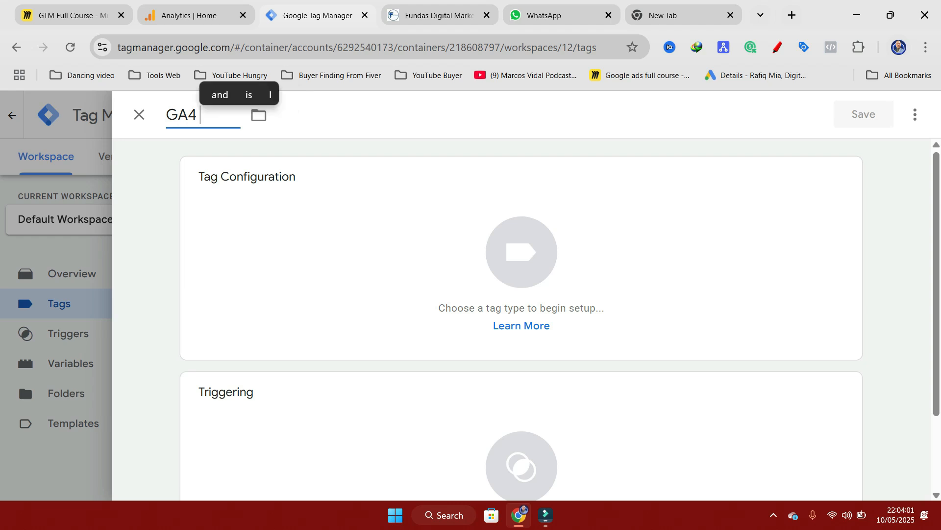
pyautogui.write(' eve')
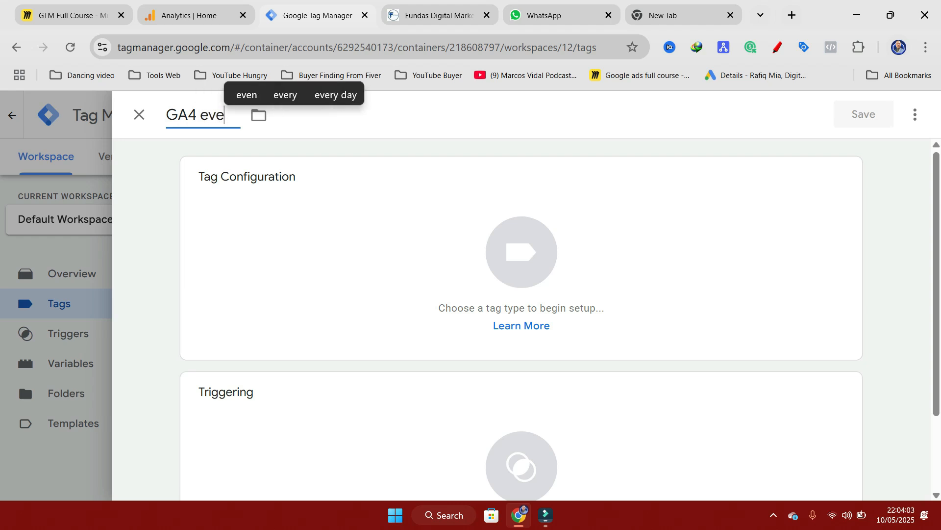
pyautogui.write('nt for')
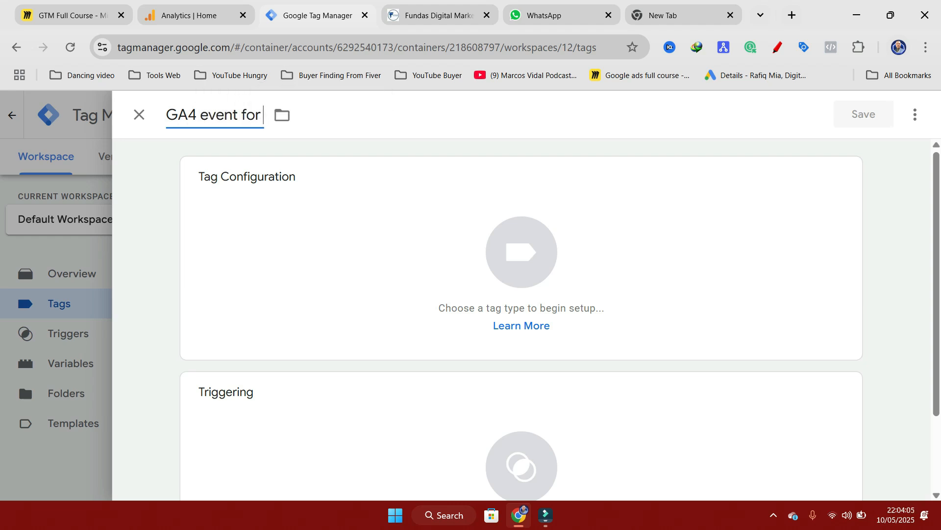
pyautogui.write(' WP')
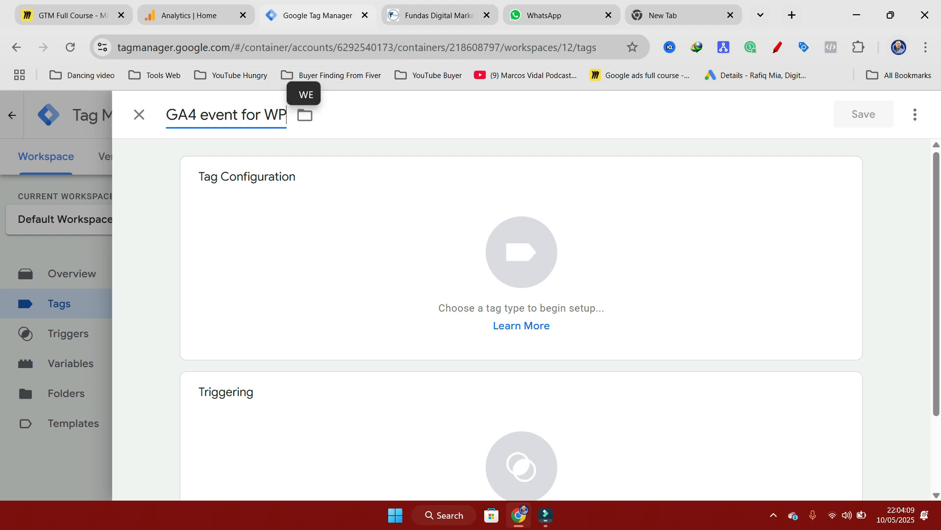
pyautogui.write(' Li')
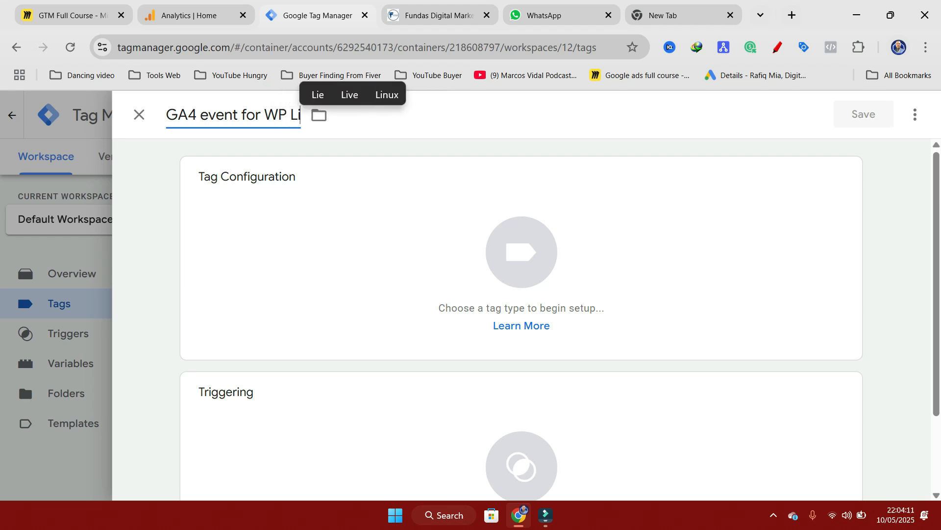
pyautogui.write('nk cli')
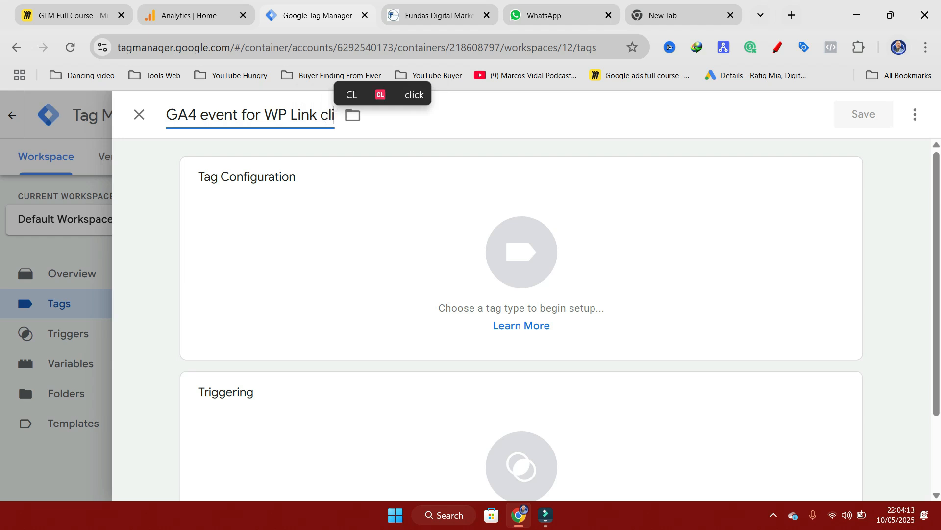
pyautogui.write('ck Track')
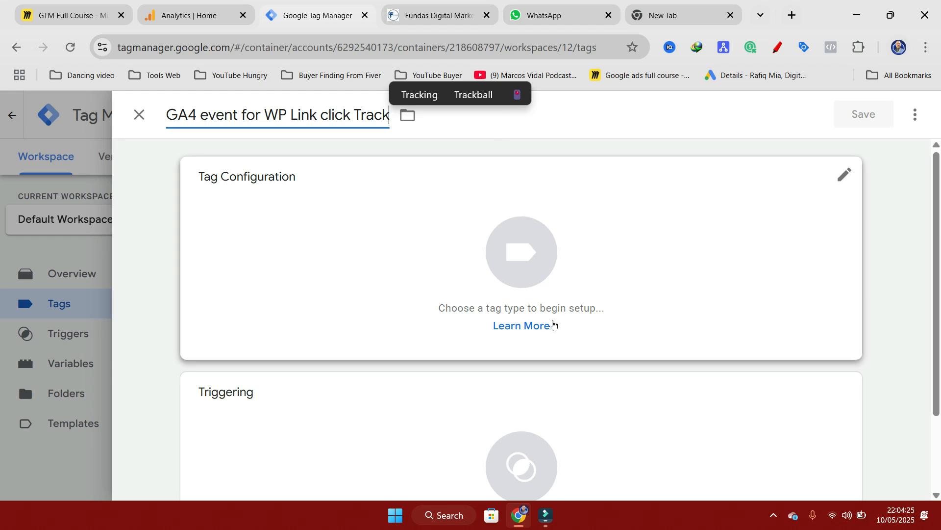
# Set the new tag's type to Google Analytics: GA4 Event
pyautogui.click(520, 257)
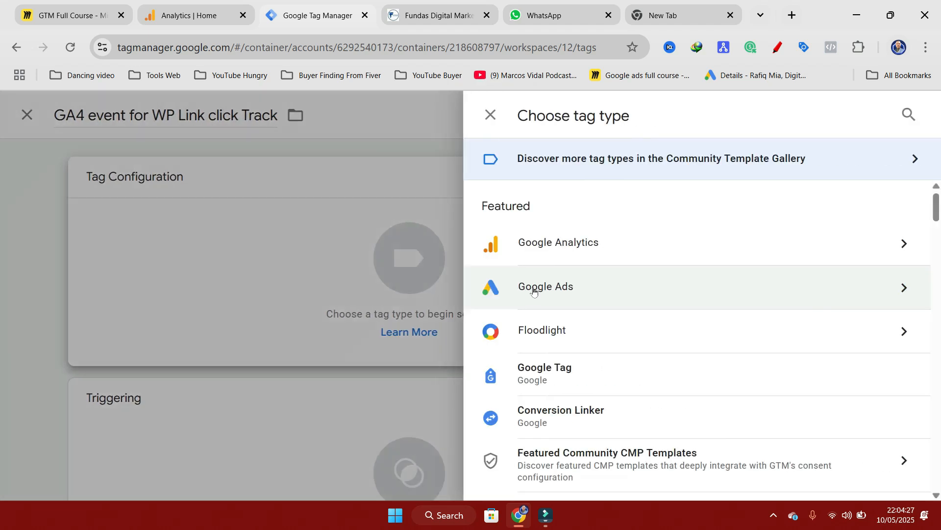
pyautogui.click(904, 244)
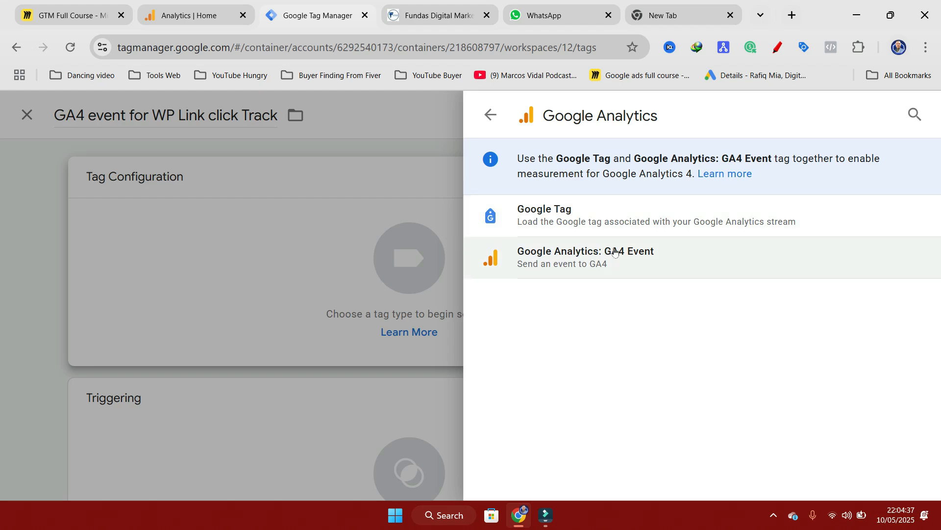
pyautogui.click(578, 255)
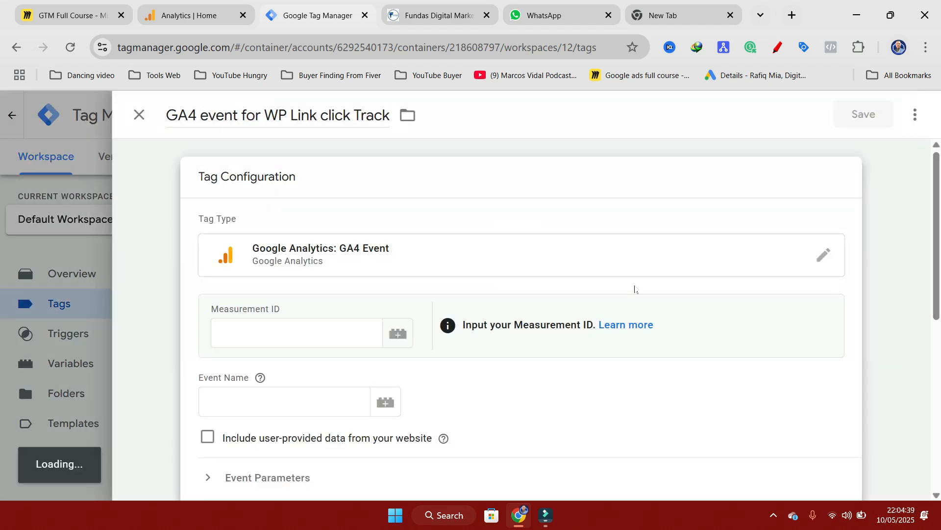
# Switch to Google Analytics and copy the Measurement ID from the Fundas Digital marketing web data stream's details
pyautogui.scroll(-2, 515, 268)
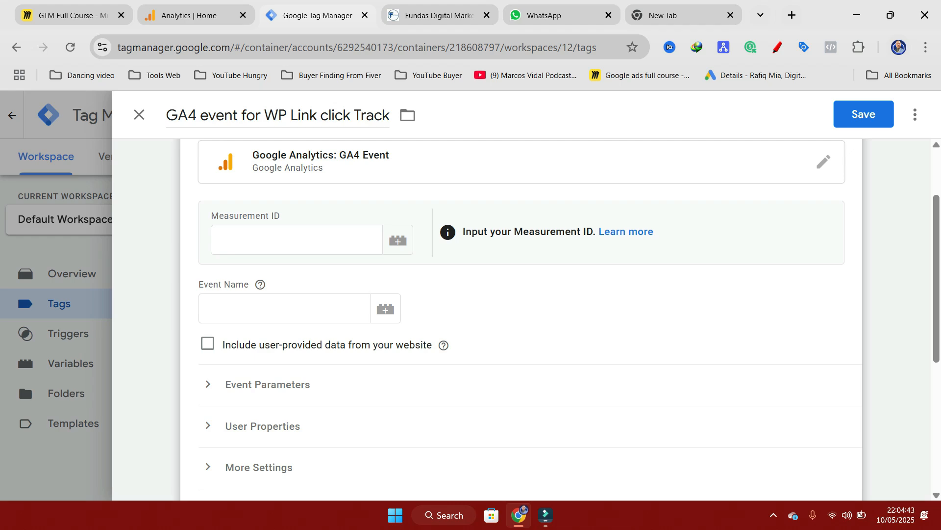
pyautogui.click(255, 238)
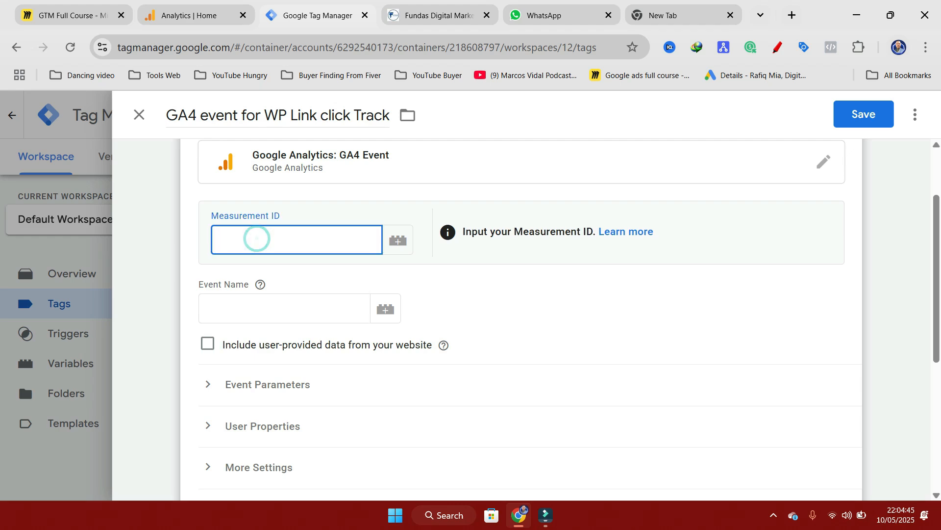
pyautogui.click(189, 8)
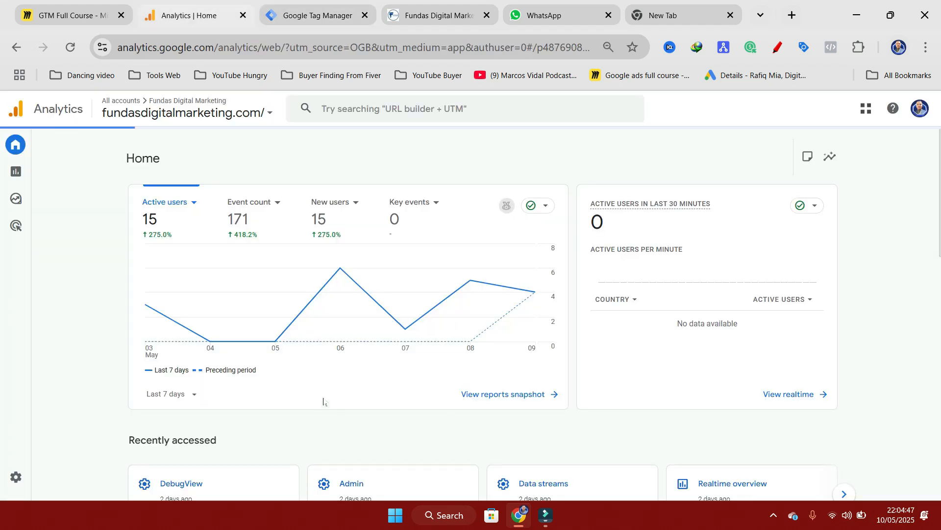
pyautogui.scroll(-8, 319, 399)
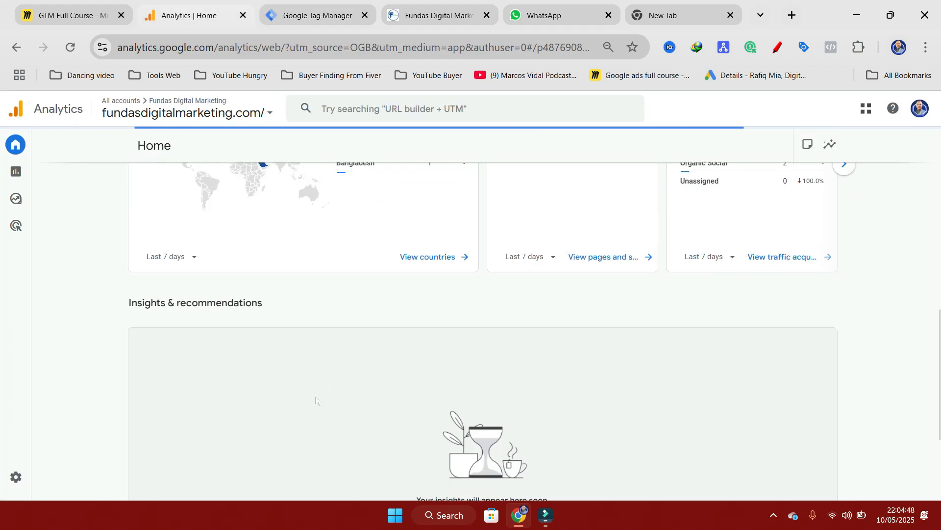
pyautogui.click(20, 476)
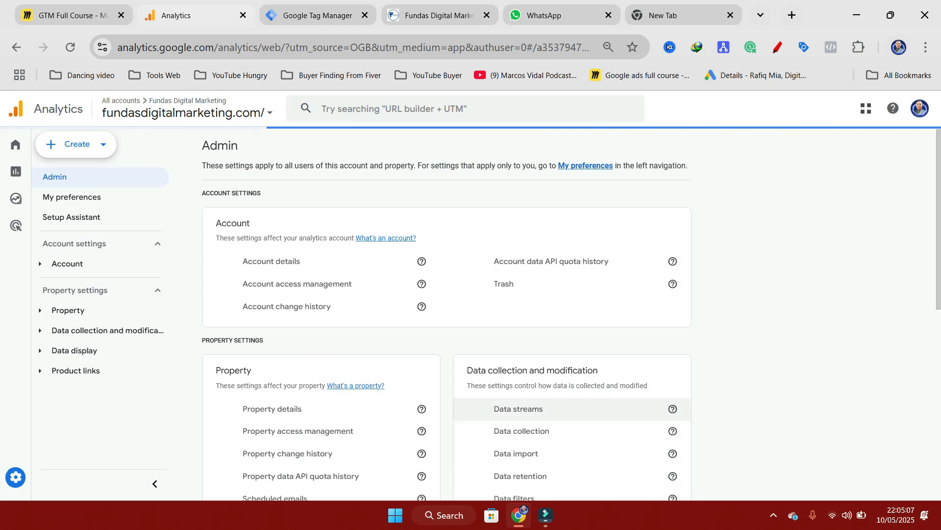
pyautogui.scroll(-2, 564, 407)
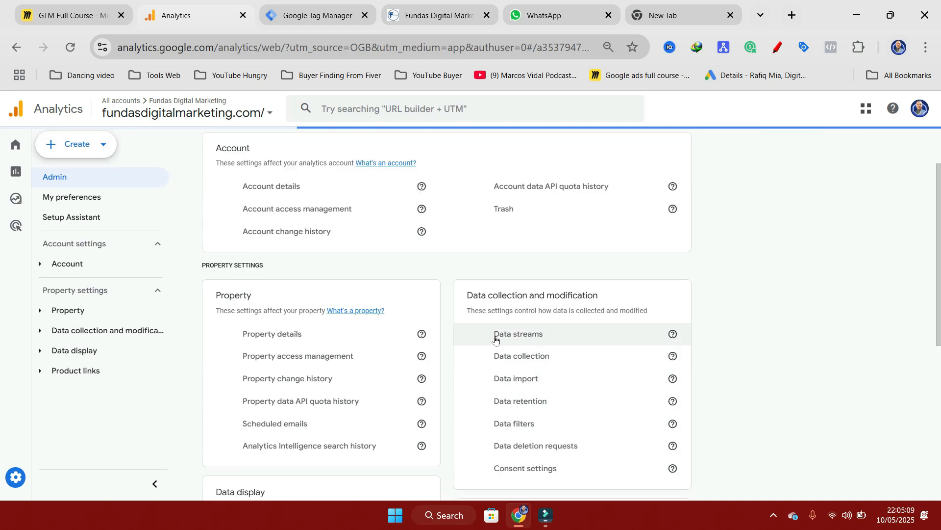
pyautogui.click(525, 338)
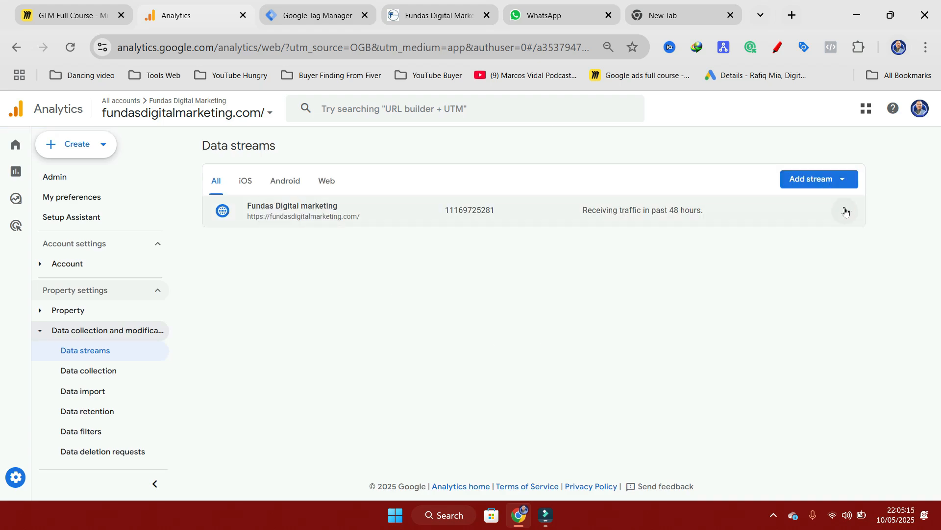
pyautogui.click(845, 211)
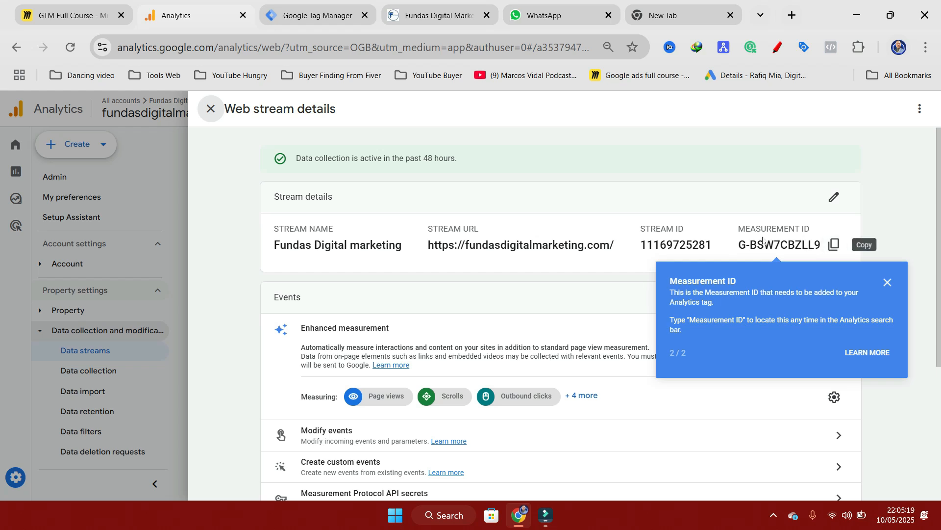
pyautogui.click(833, 245)
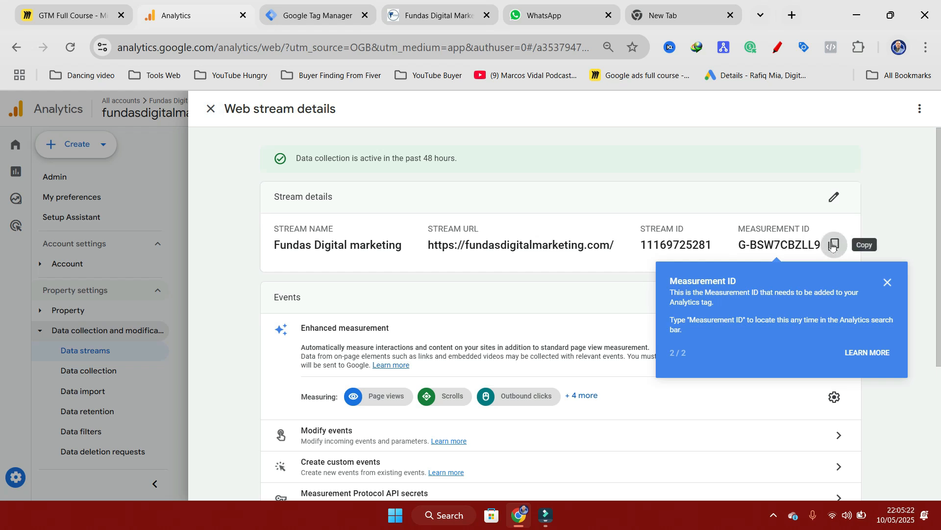
# Return to Google Tag Manager and paste the copied Measurement ID into the GA4 event tag
pyautogui.click(346, 22)
pyautogui.click(308, 240)
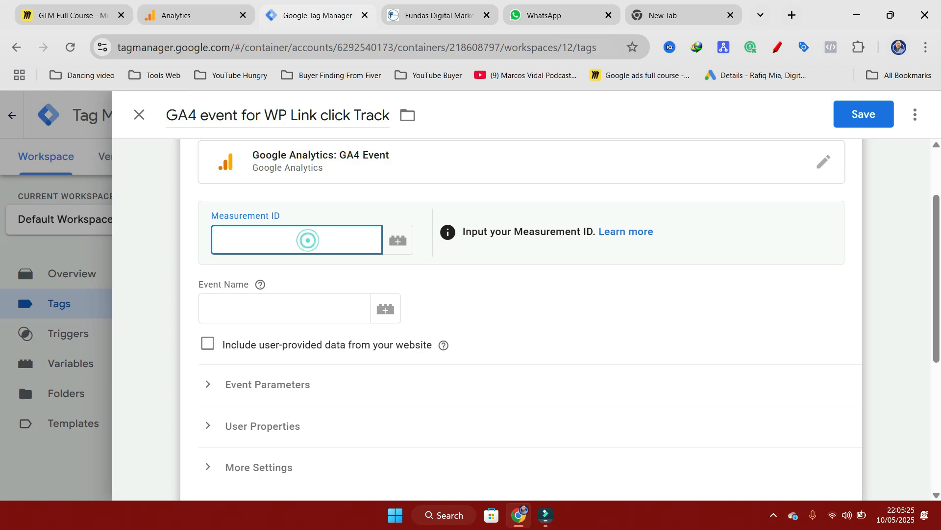
pyautogui.hotkey('ctrl', 'v')
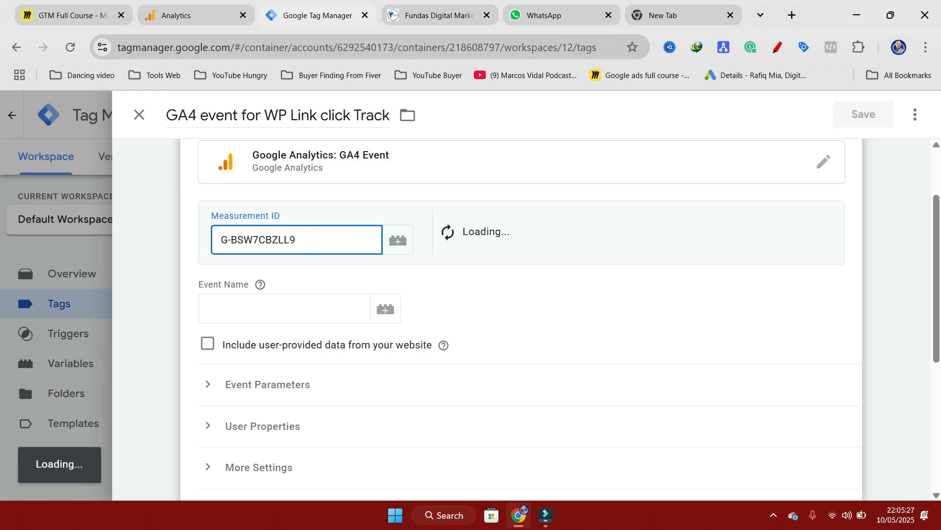
# Set the tag's event name to WhatsApp Click Tracking
pyautogui.click(290, 308)
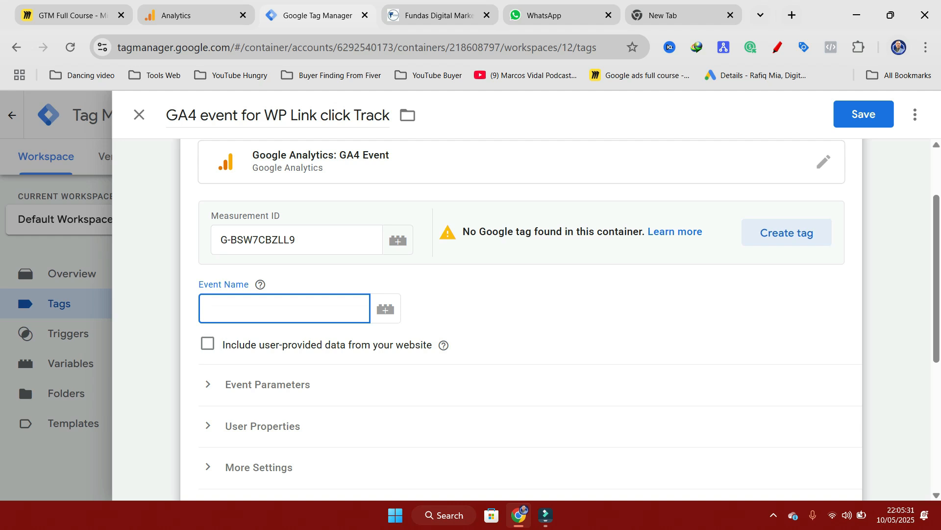
pyautogui.write('W')
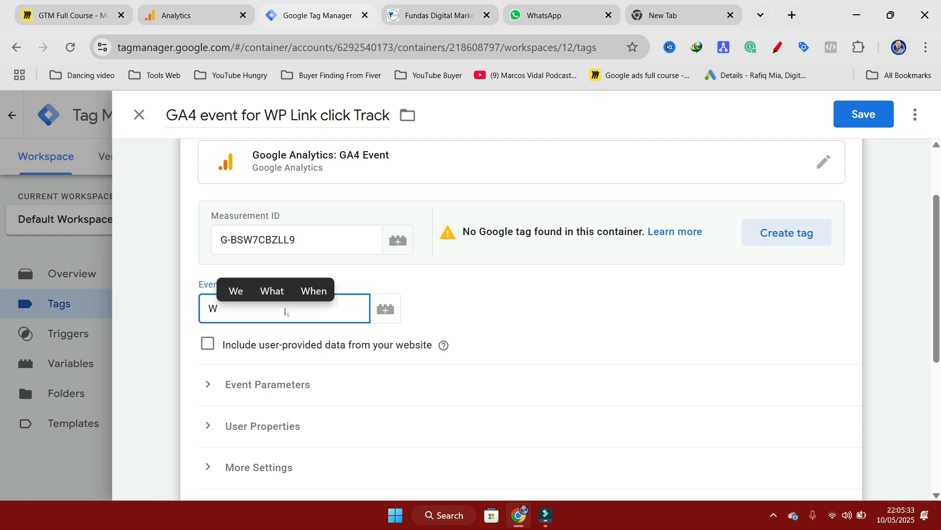
pyautogui.write('hats')
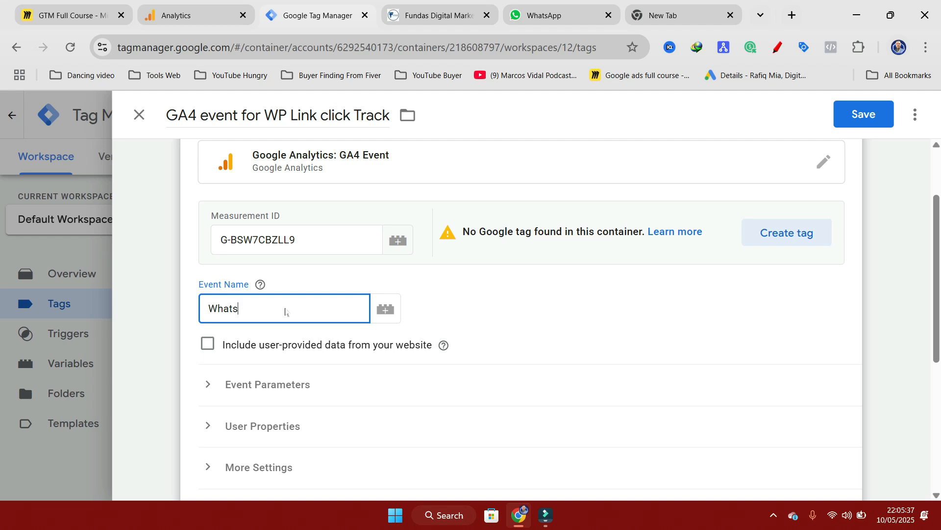
pyautogui.write('App')
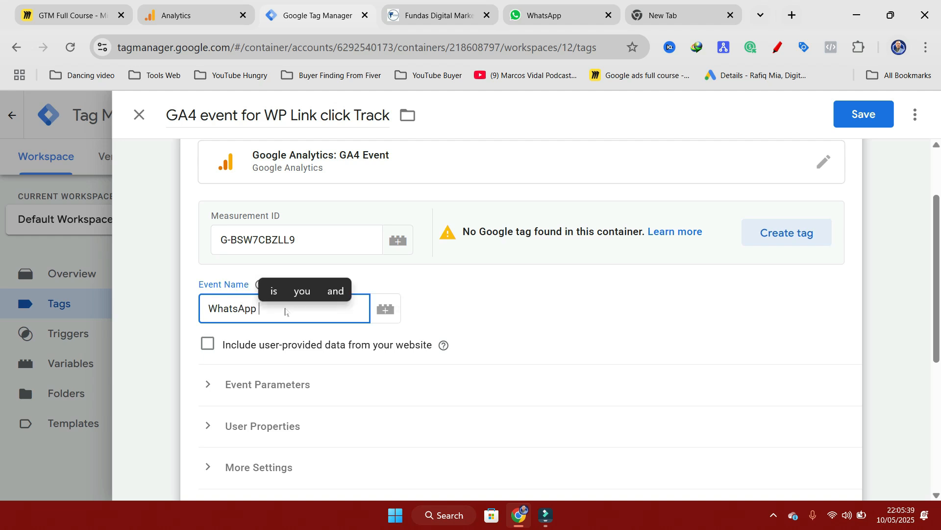
pyautogui.write(' Click ')
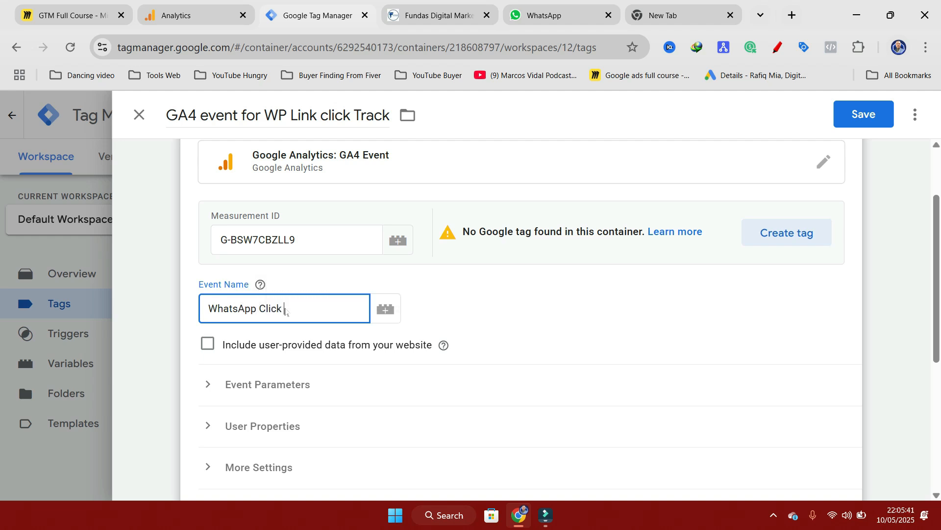
pyautogui.write('Tracking')
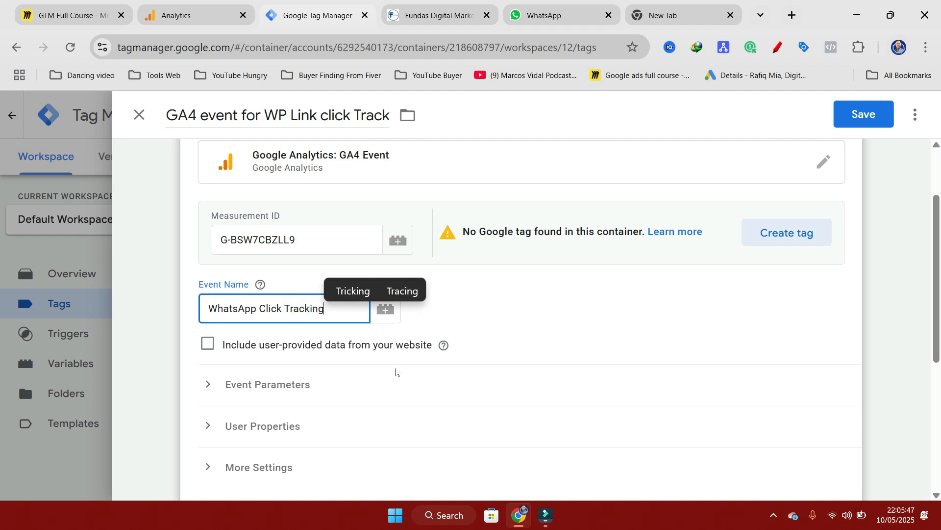
pyautogui.click(396, 371)
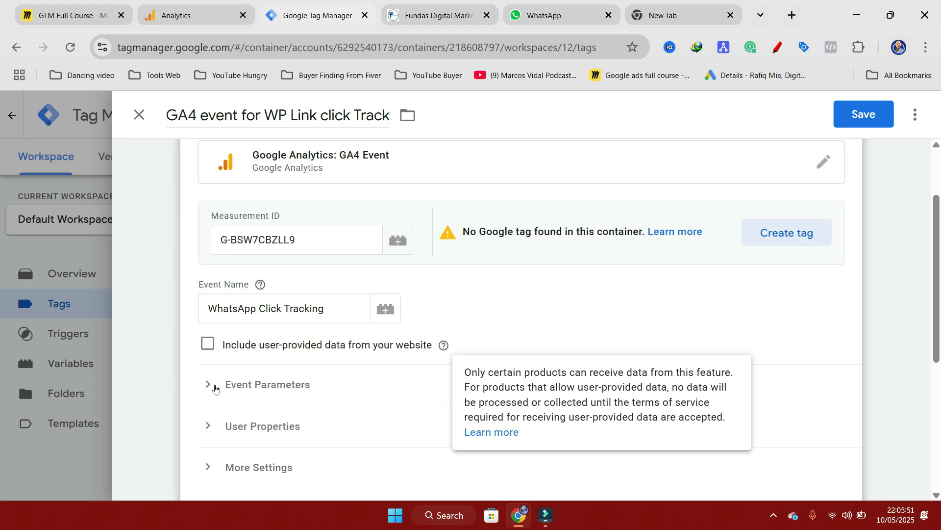
# Add an event parameter named Click URL to the GA4 event tag
pyautogui.click(206, 388)
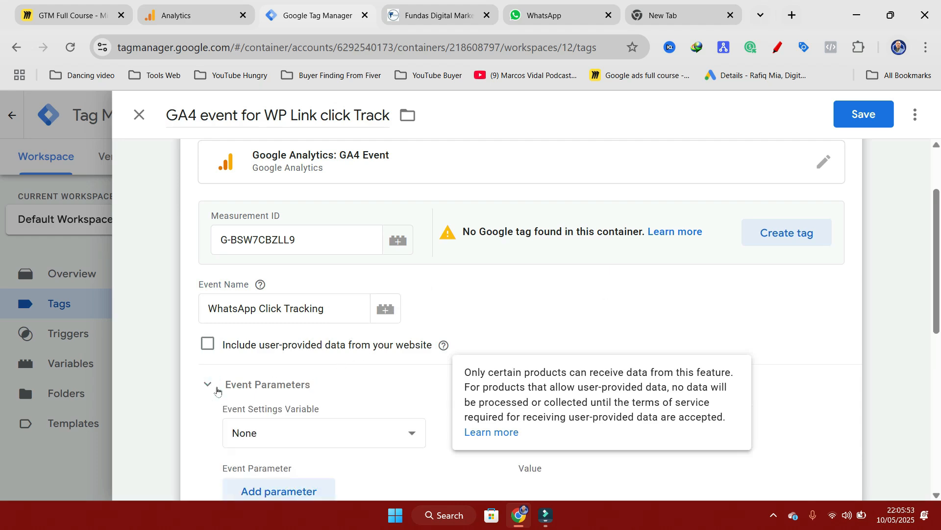
pyautogui.scroll(-3, 434, 387)
pyautogui.click(294, 314)
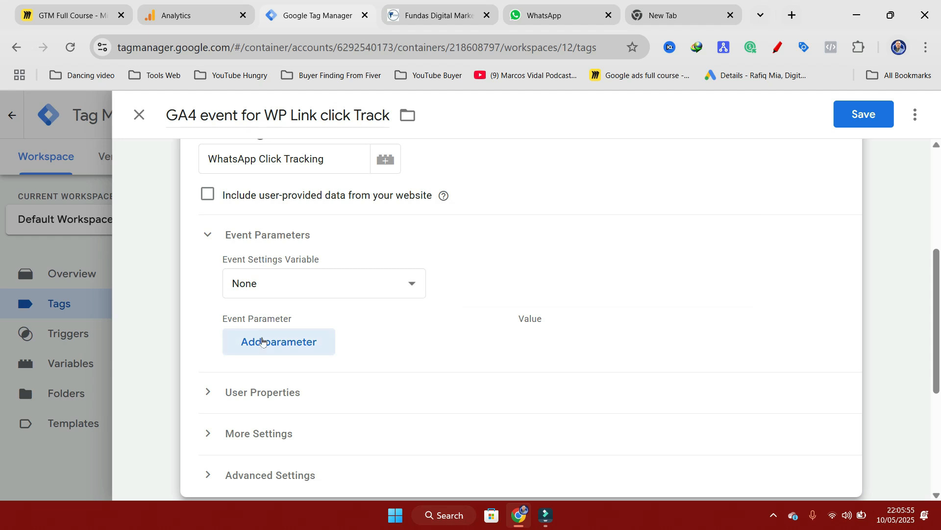
pyautogui.click(263, 341)
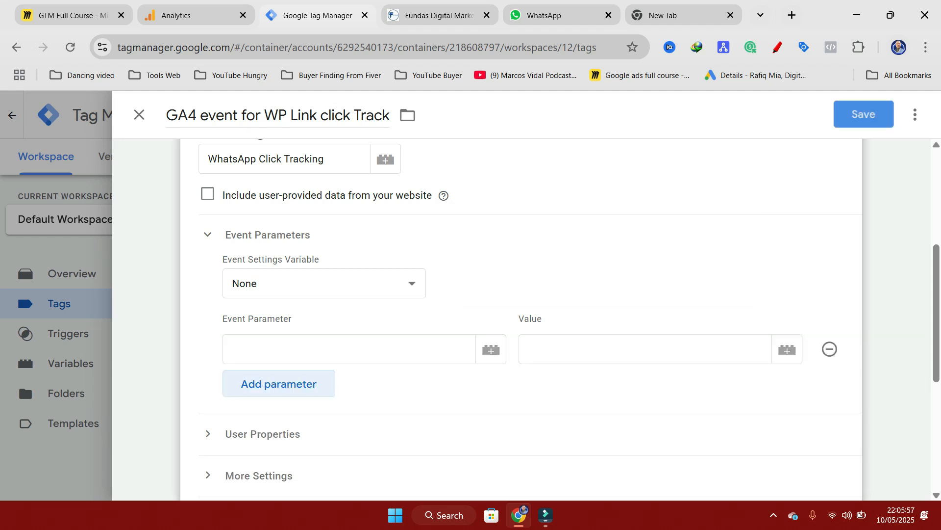
pyautogui.click(309, 348)
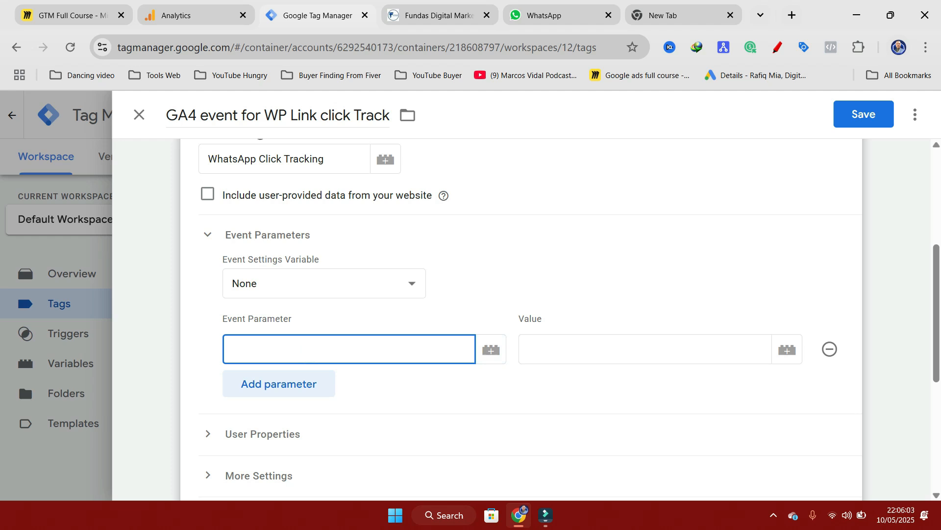
pyautogui.write('Click ')
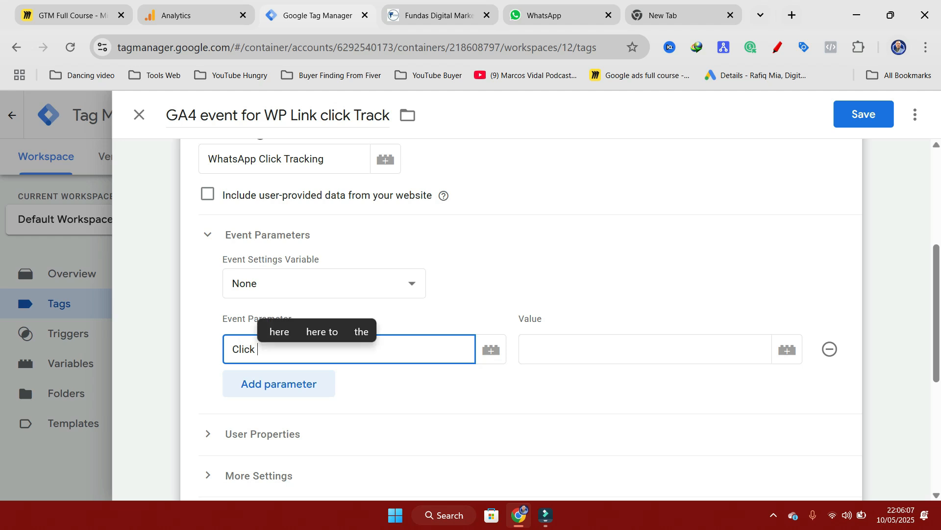
pyautogui.write('URL')
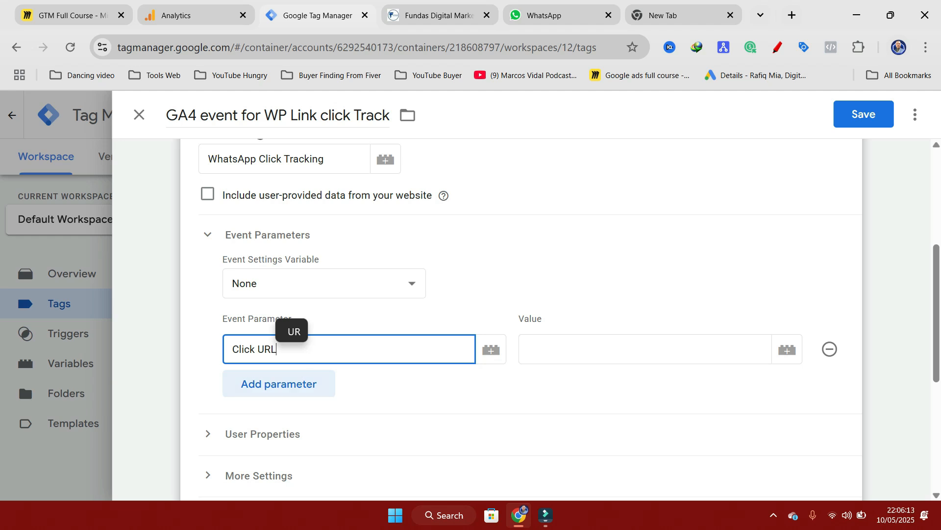
# Set the Click URL parameter's value to the Click URL data layer variable
pyautogui.click(814, 354)
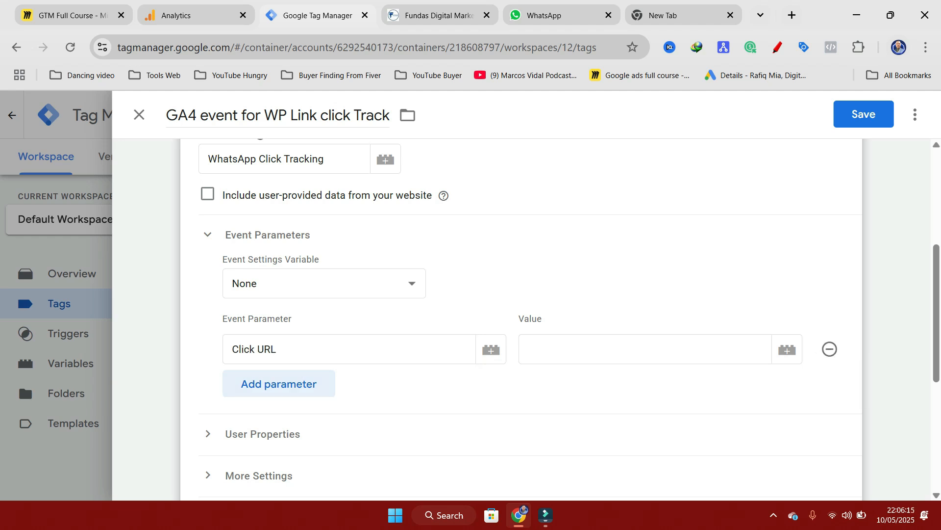
pyautogui.click(792, 348)
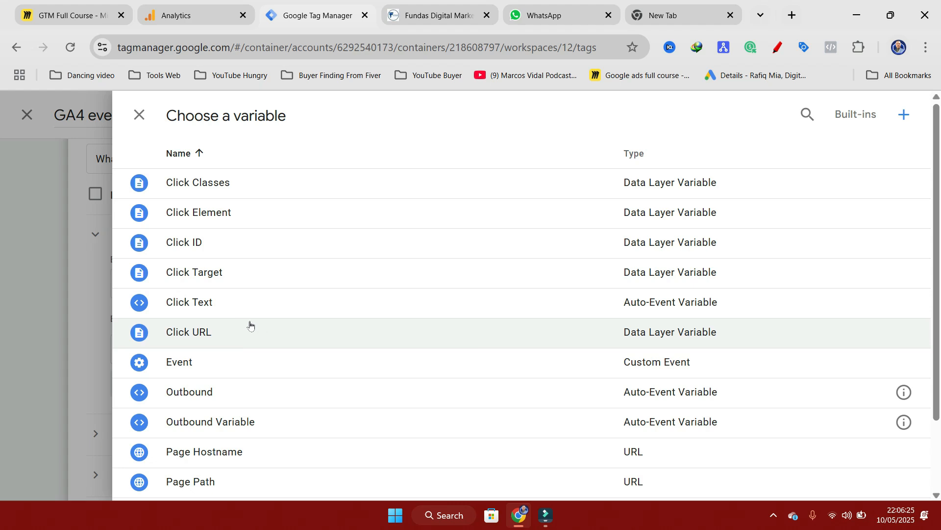
pyautogui.click(187, 333)
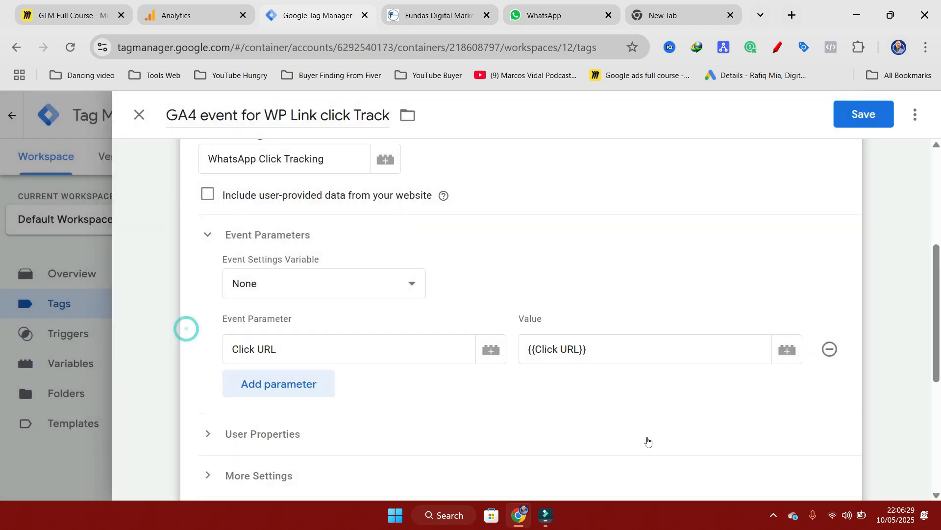
# Assign the Whats app Click Tracking trigger as the GA4 event tag's firing trigger
pyautogui.scroll(5, 540, 420)
pyautogui.scroll(-3, 541, 422)
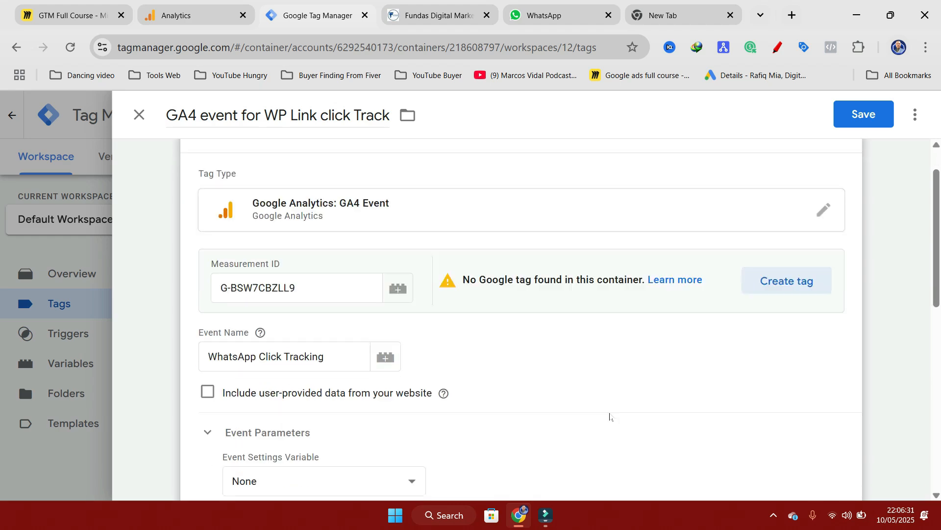
pyautogui.scroll(-6, 510, 300)
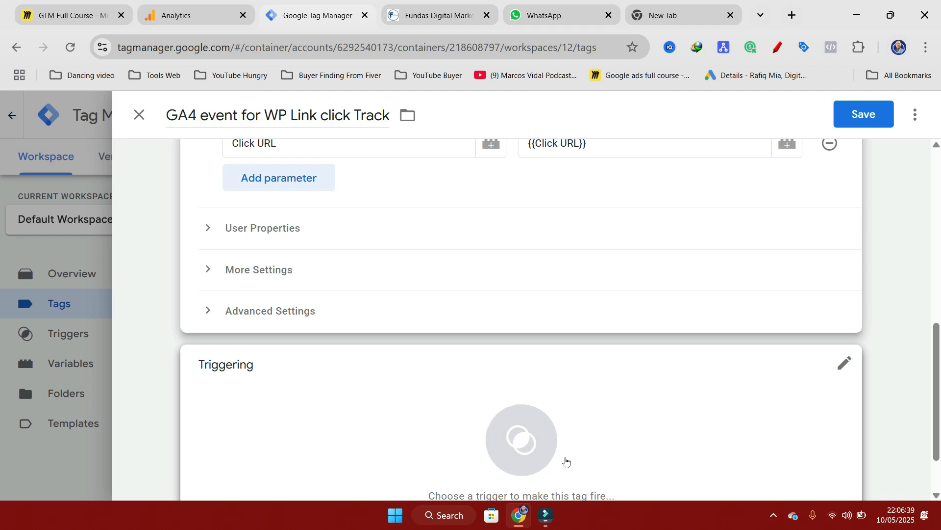
pyautogui.click(519, 442)
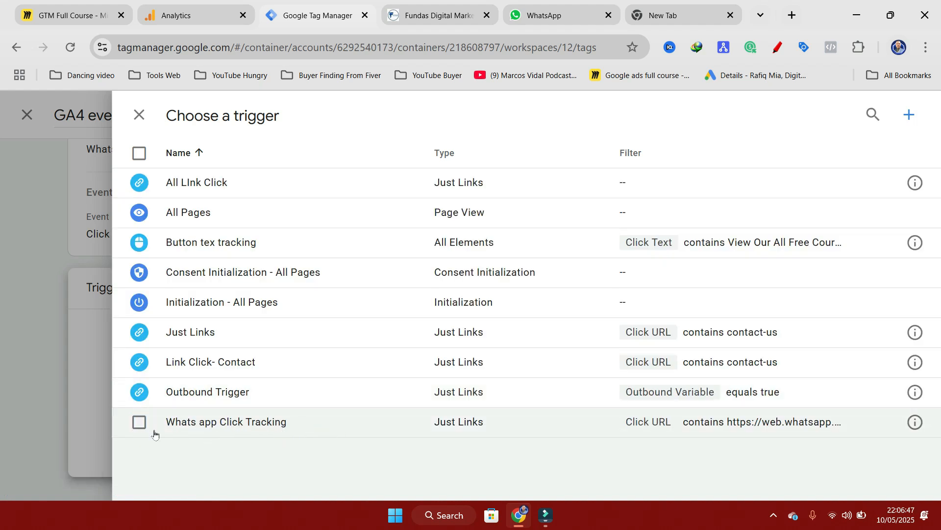
pyautogui.click(139, 422)
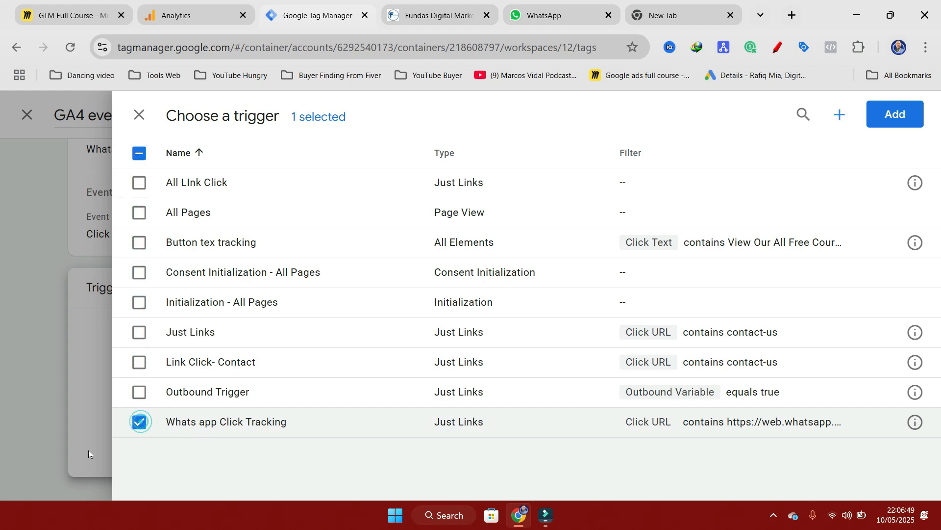
pyautogui.click(900, 115)
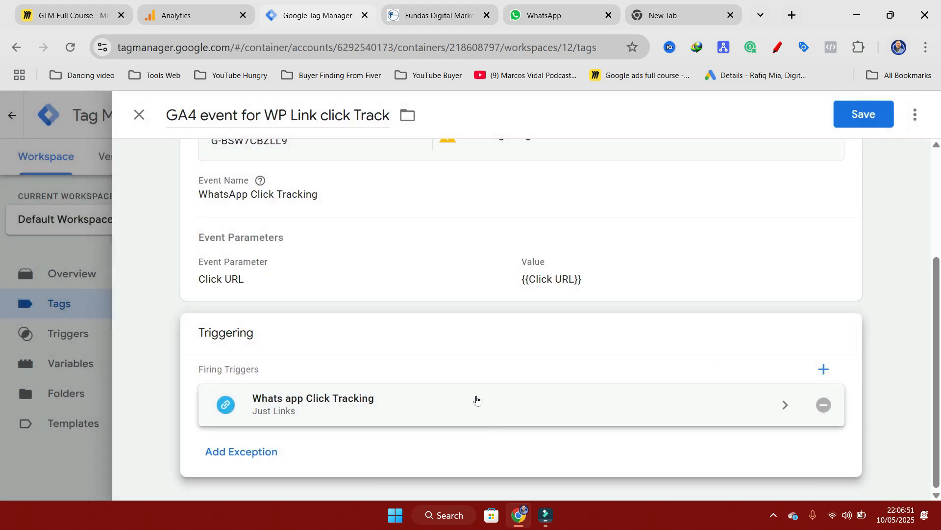
pyautogui.scroll(4, 539, 387)
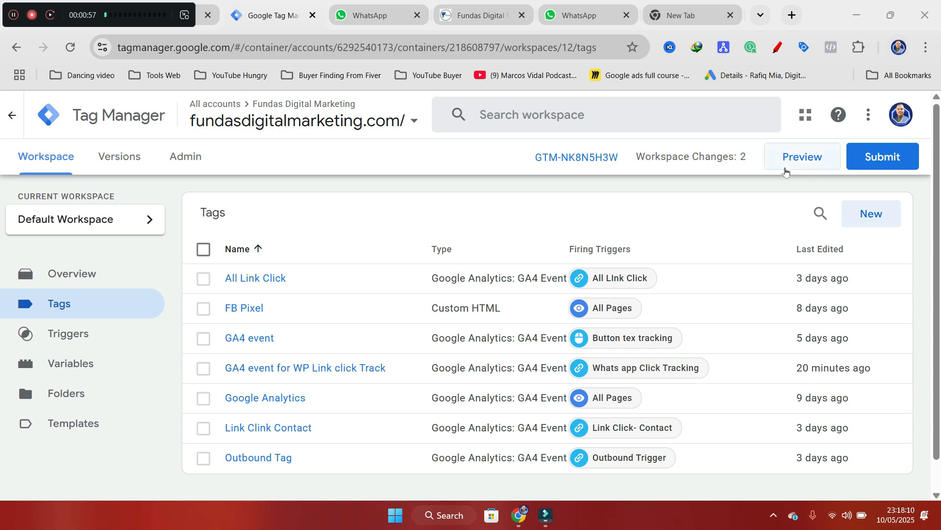
pyautogui.click(805, 164)
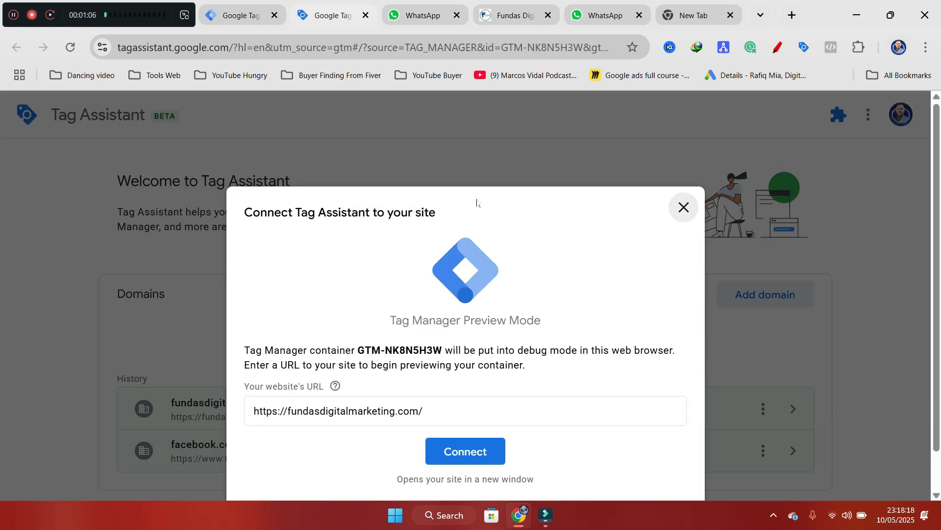
pyautogui.scroll(-1, 520, 229)
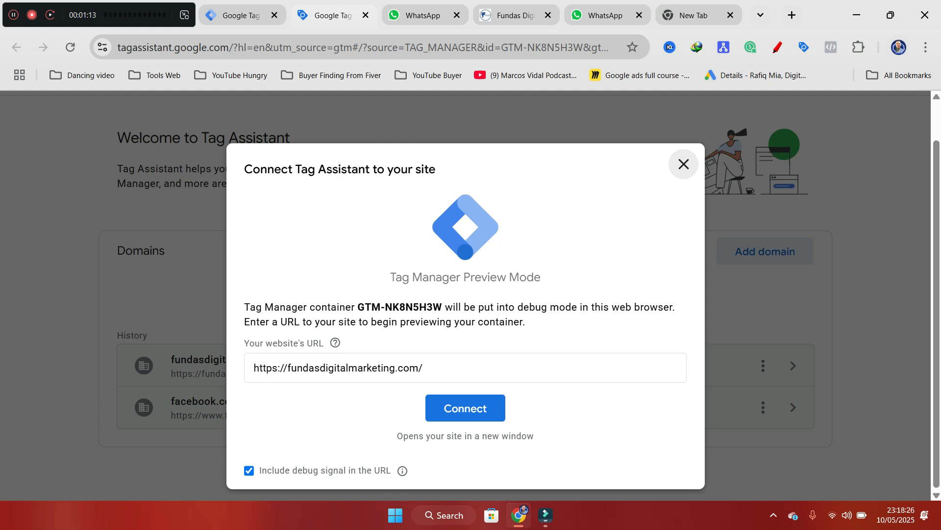
pyautogui.click(459, 367)
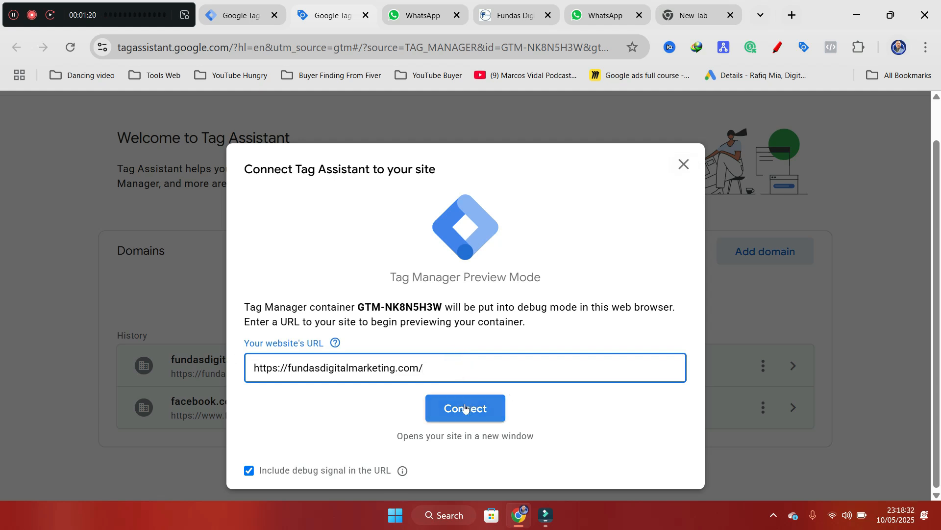
pyautogui.click(464, 408)
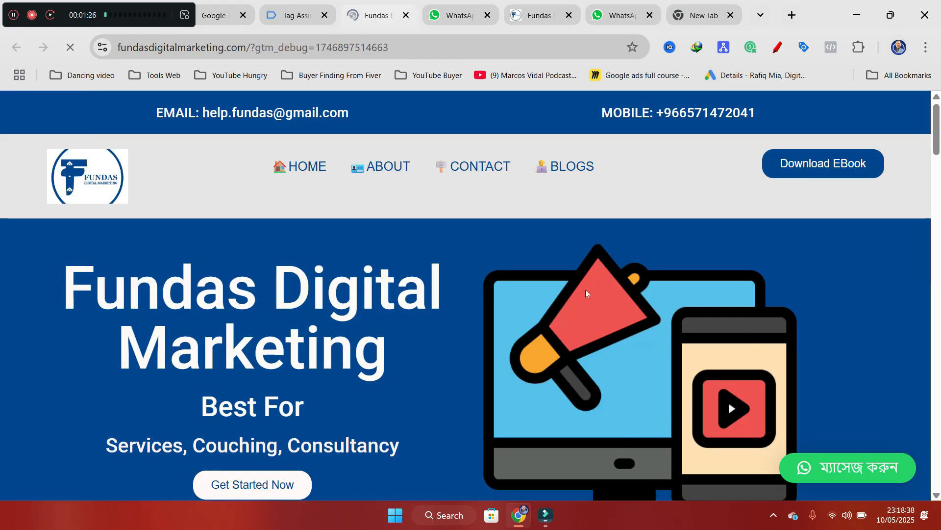
# Move the Tag Assistant notice clear of the site's floating WhatsApp message button and follow that button's link to test it
pyautogui.scroll(-15, 588, 299)
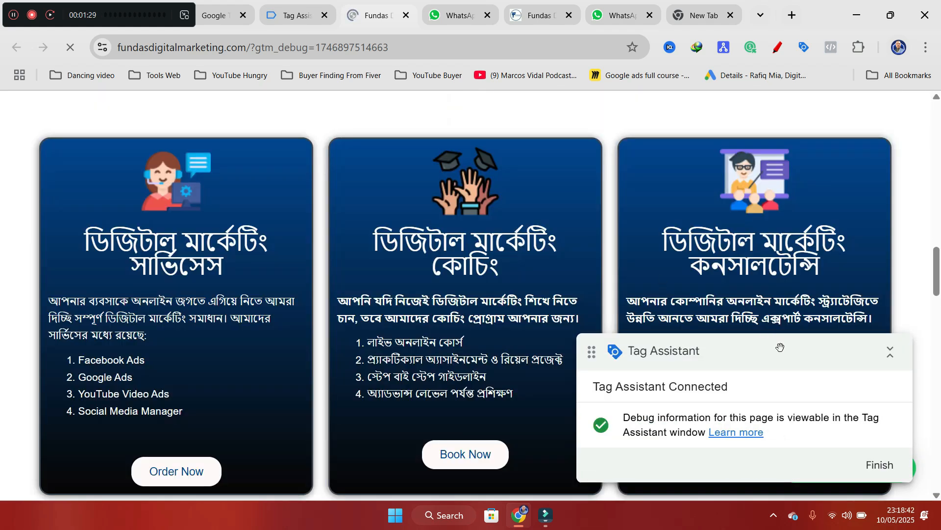
pyautogui.moveTo(780, 346); pyautogui.dragTo(454, 263)
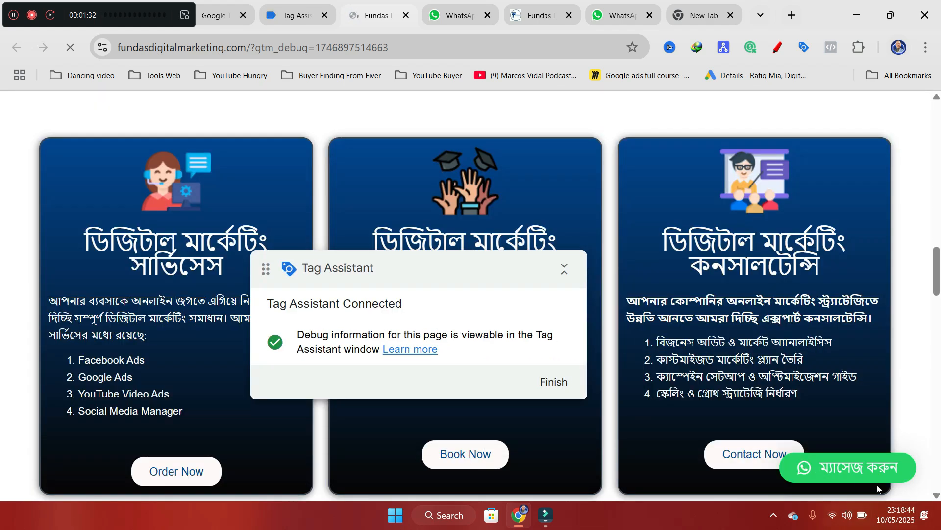
pyautogui.click(848, 469)
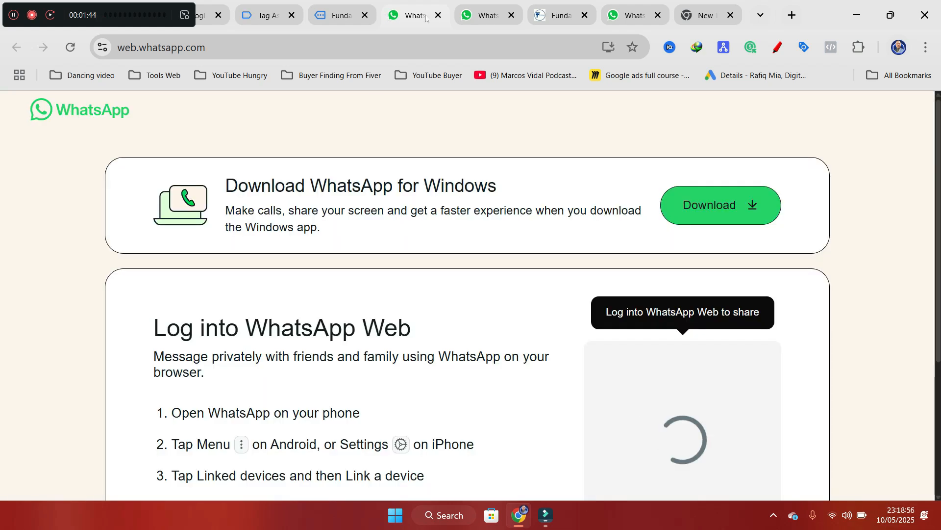
# Return to Tag Assistant, continue past the connection notice and examine the fired and not-fired tags in the container summary
pyautogui.click(263, 16)
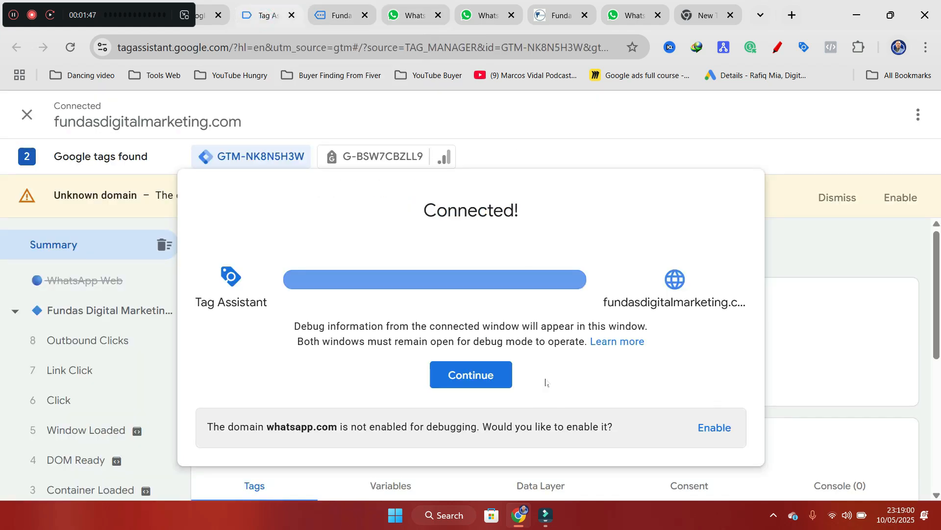
pyautogui.click(465, 375)
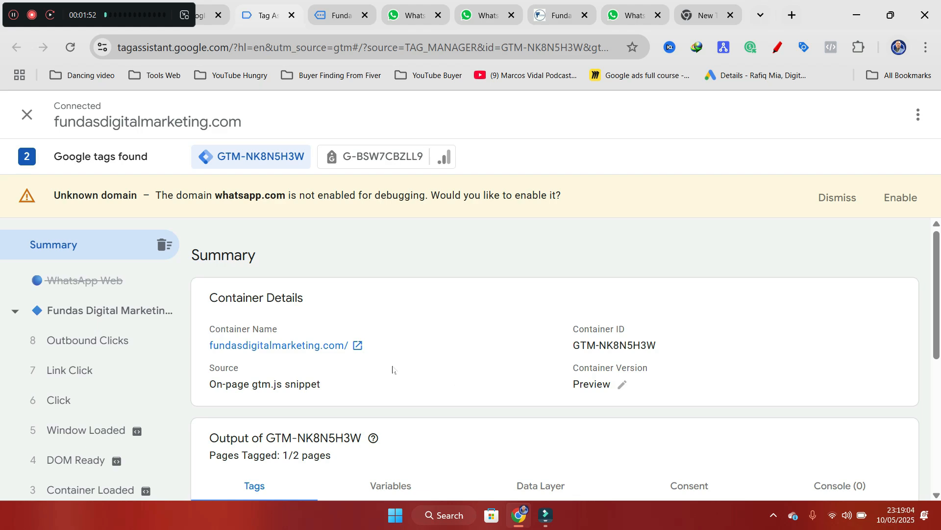
pyautogui.scroll(-5, 440, 350)
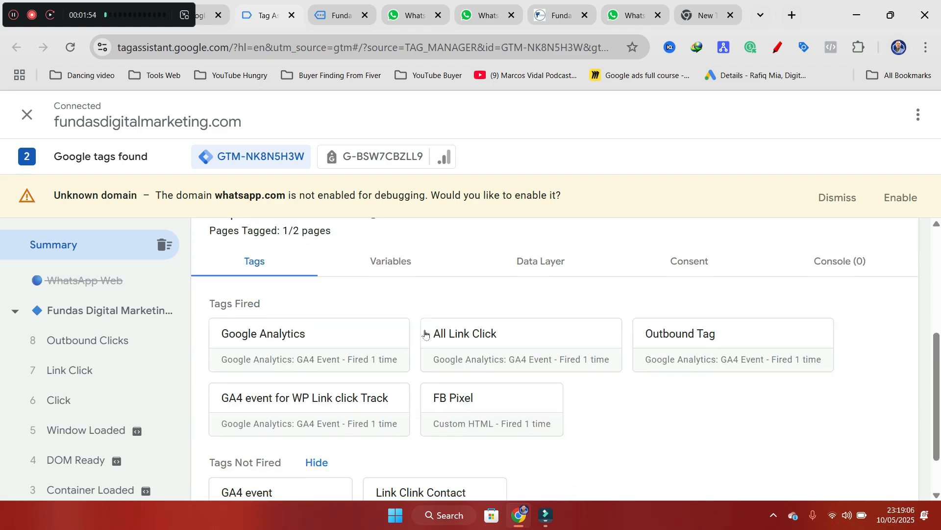
pyautogui.scroll(-2, 494, 384)
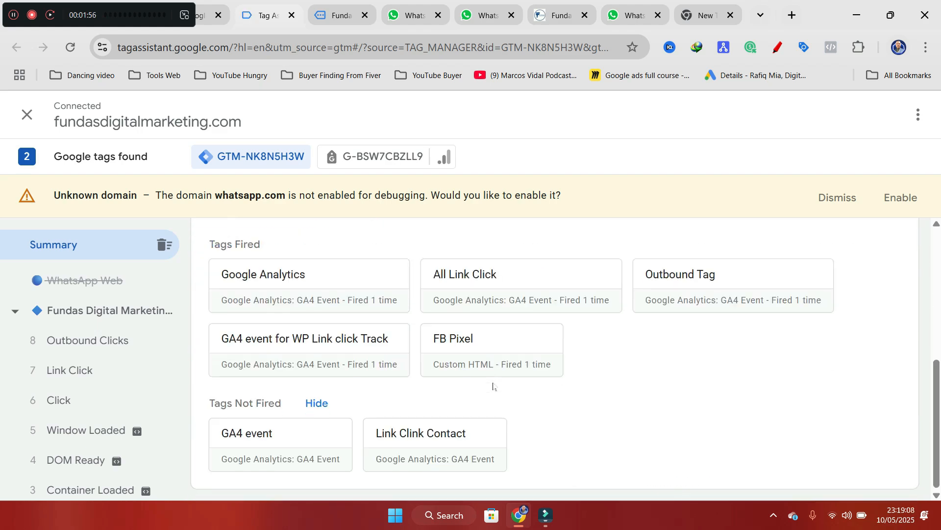